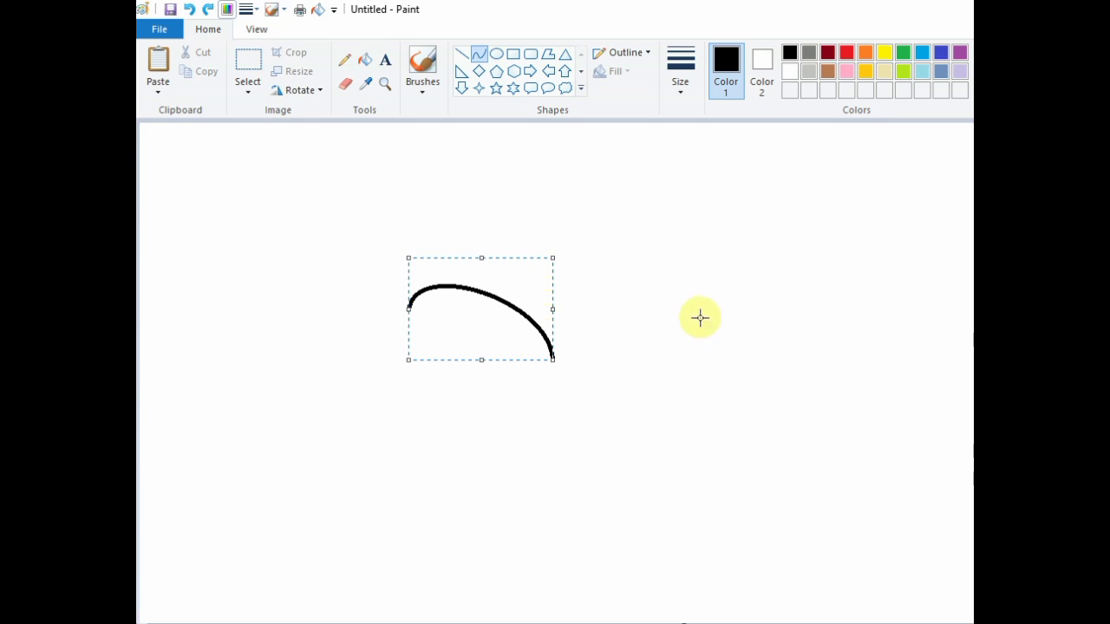
Draw a shallow upward-bending black curve running from inside the large arc to the arc's lower right end
click(680, 318)
drag(469, 354, 555, 373)
click(555, 374)
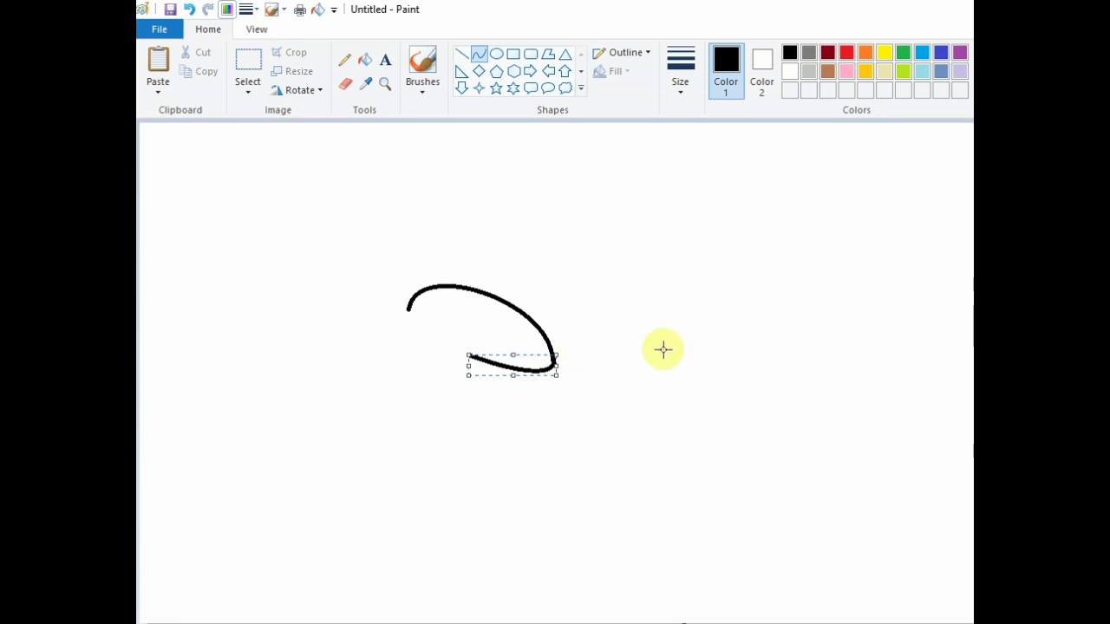
click(676, 344)
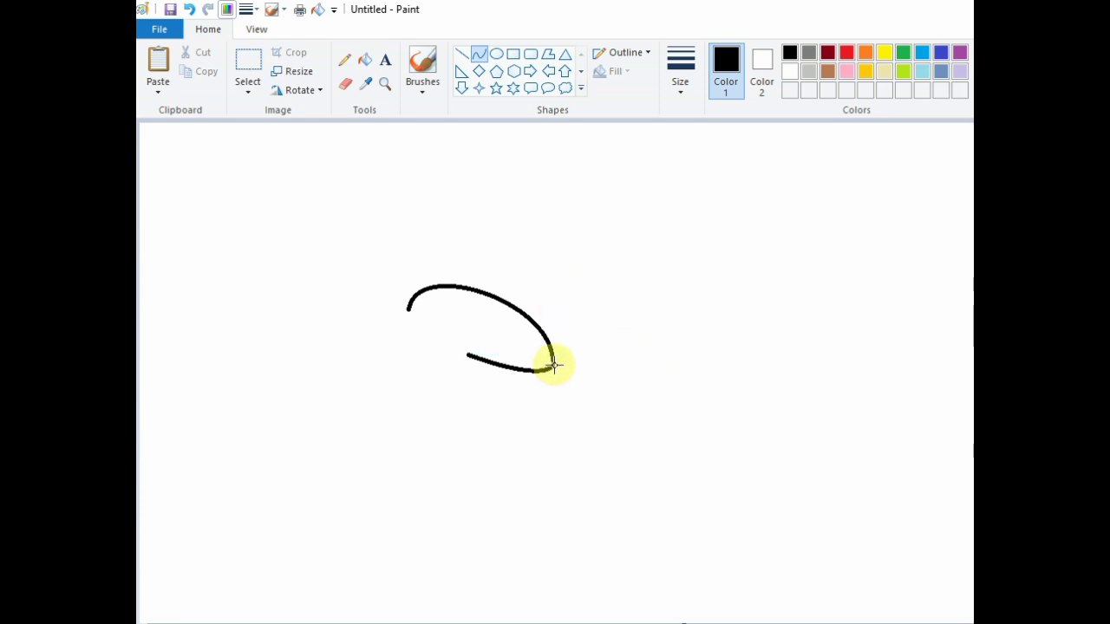
Draw a curve bulging outward from the large arc's lower end down to the nape of the head
drag(555, 364, 486, 451)
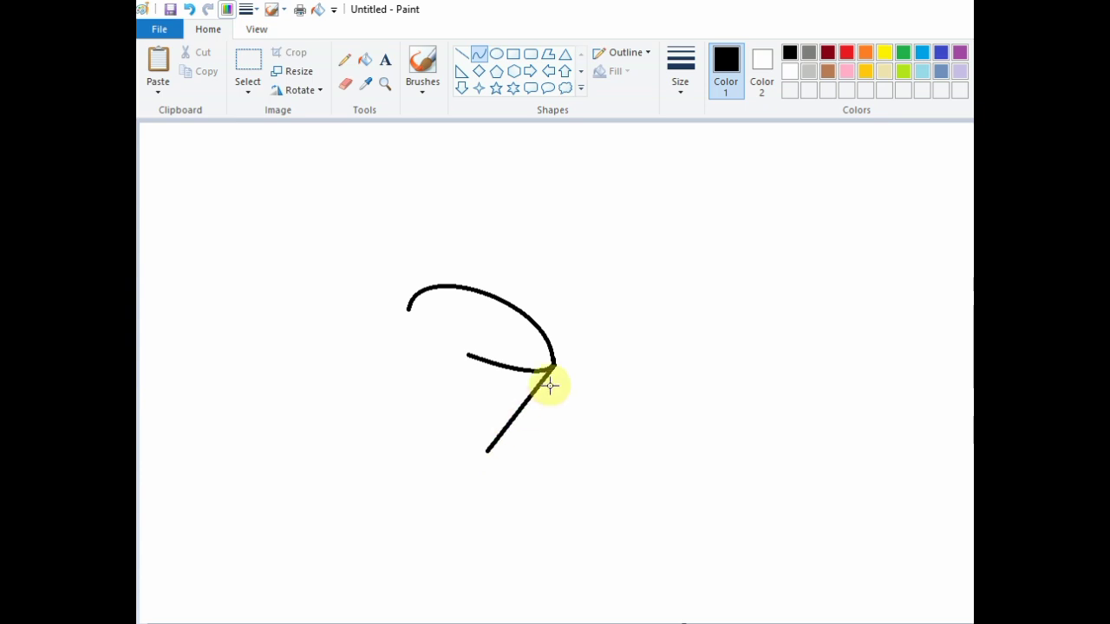
mouse_move(550, 385)
mouse_down()
mouse_move(503, 429)
mouse_move(508, 441)
mouse_move(527, 418)
mouse_move(500, 426)
mouse_move(556, 398)
mouse_up()
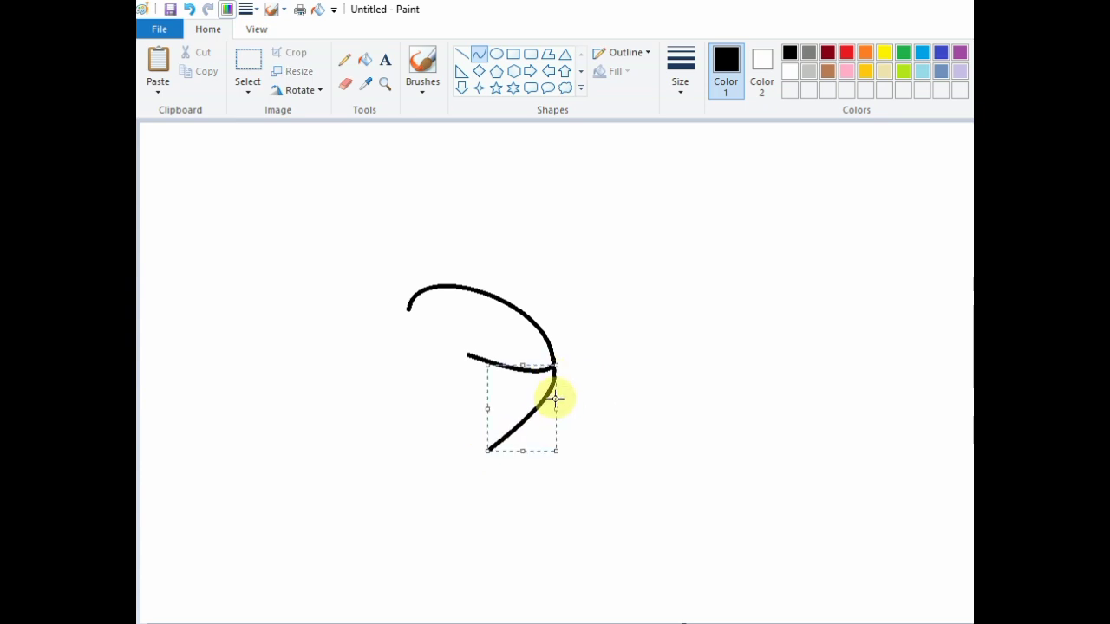
click(630, 341)
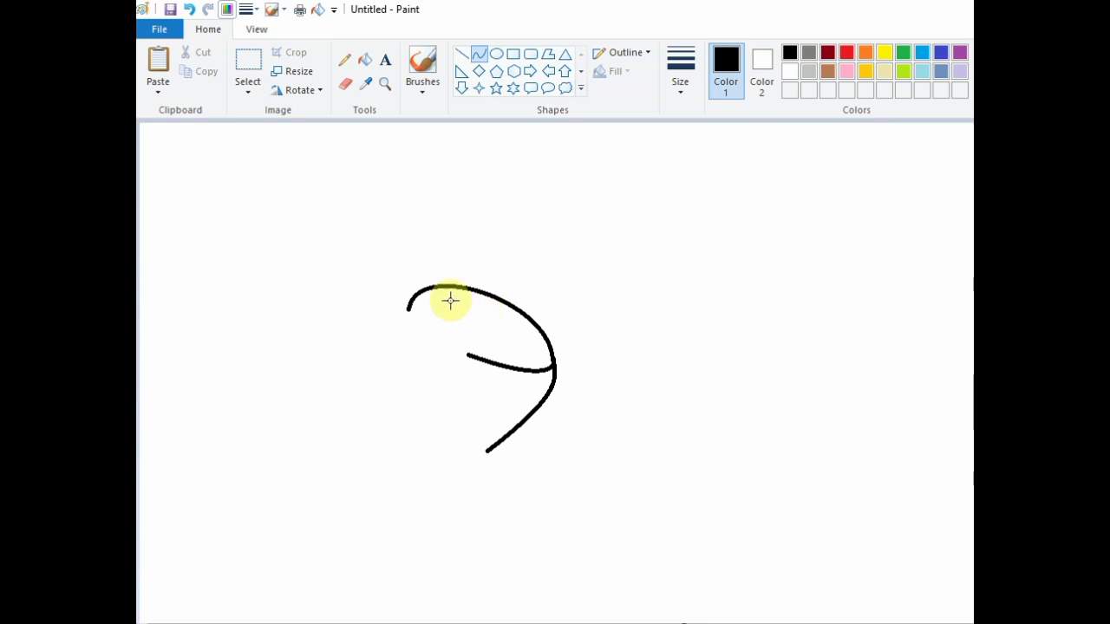
Erase the hooked left end of the large arc at the top of the head
click(344, 59)
click(345, 84)
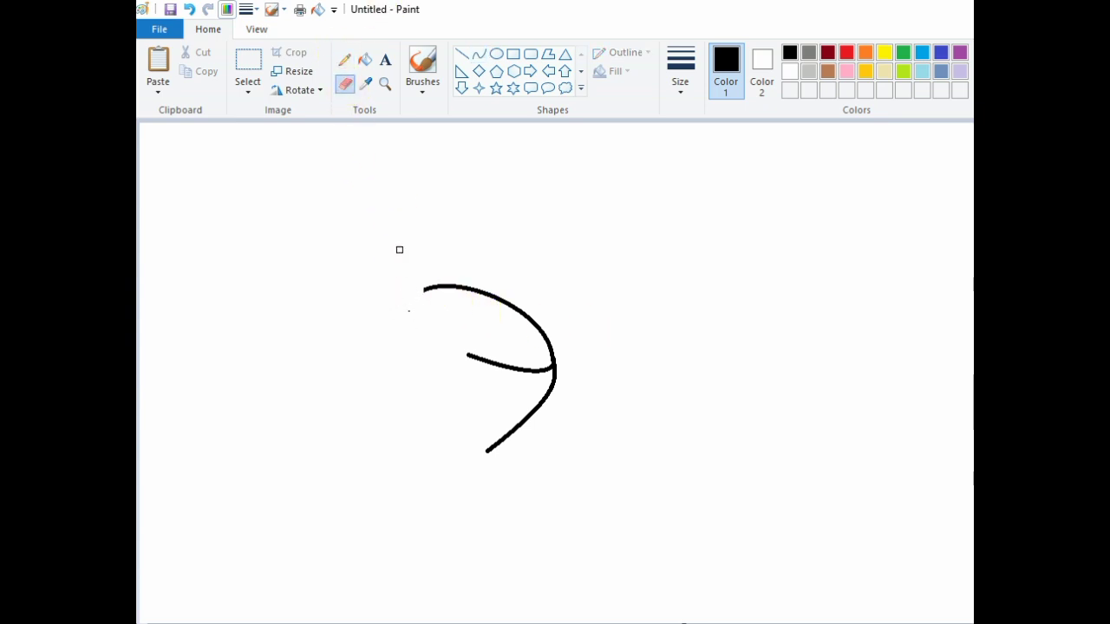
click(343, 59)
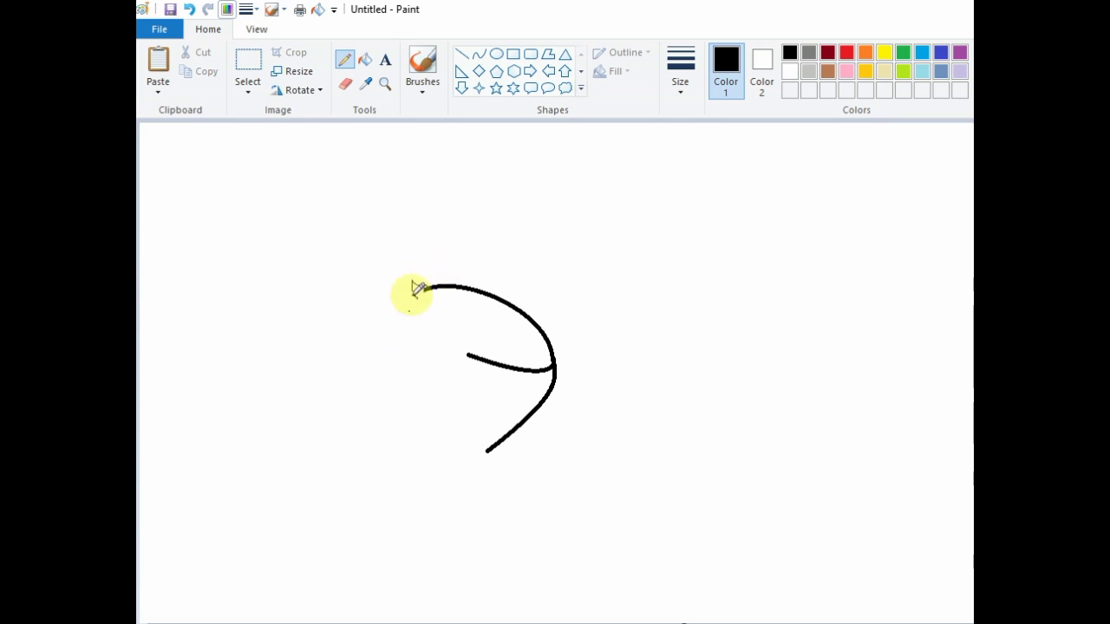
mouse_move(413, 295)
mouse_down()
mouse_move(390, 280)
mouse_move(419, 348)
mouse_move(389, 333)
mouse_move(398, 367)
mouse_move(424, 380)
mouse_move(471, 366)
mouse_move(517, 390)
mouse_up()
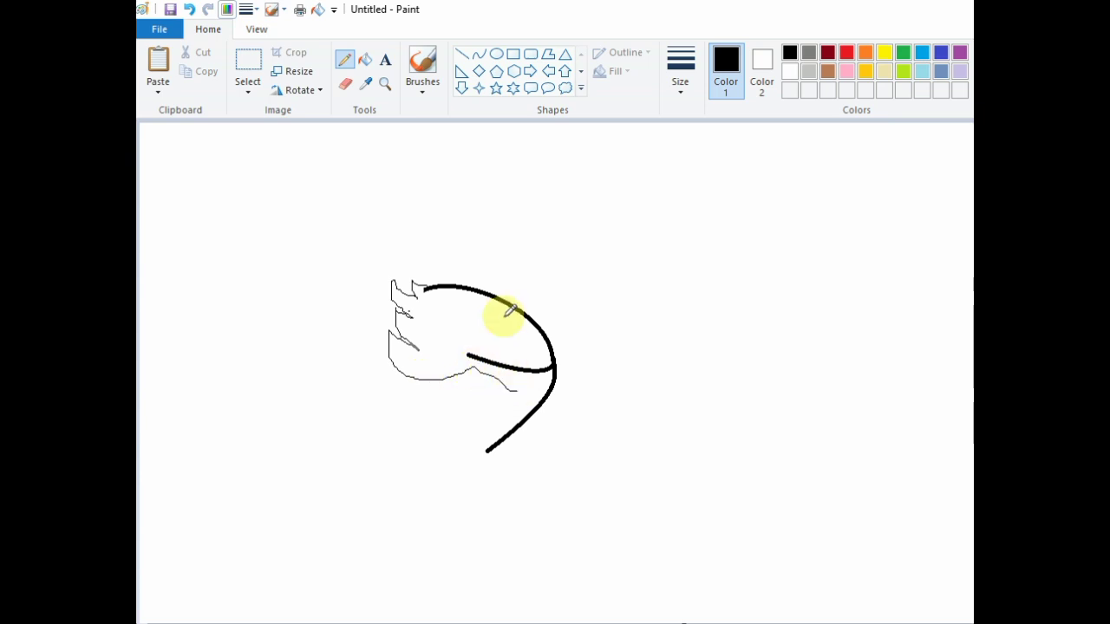
click(189, 8)
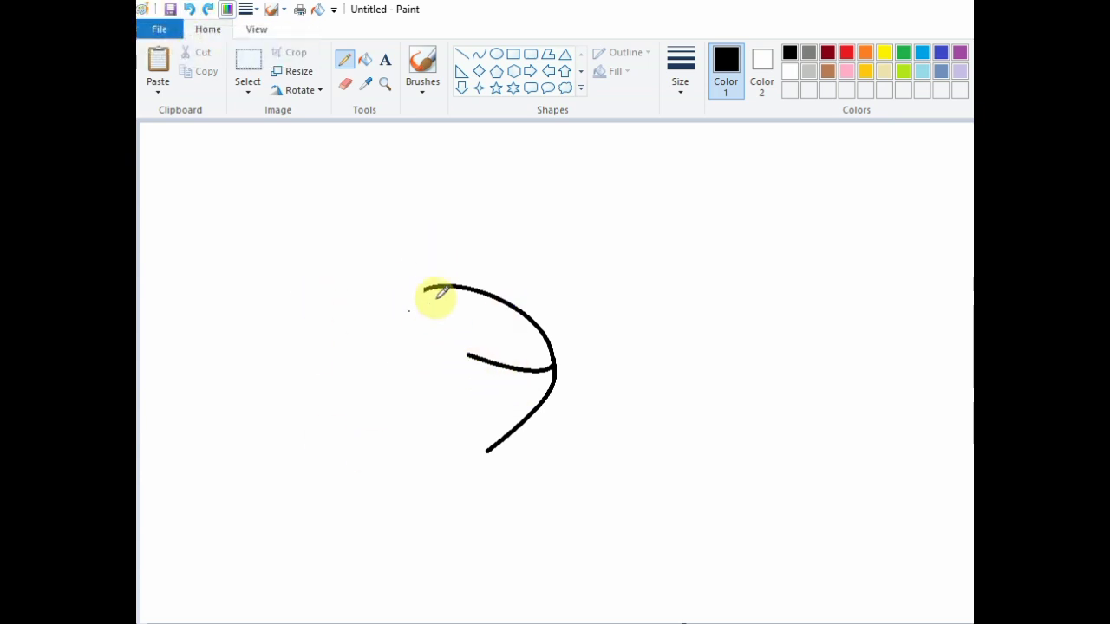
Brush a jagged black hairline from the top arc's open end to the inner curve, and erase its front portion
click(479, 54)
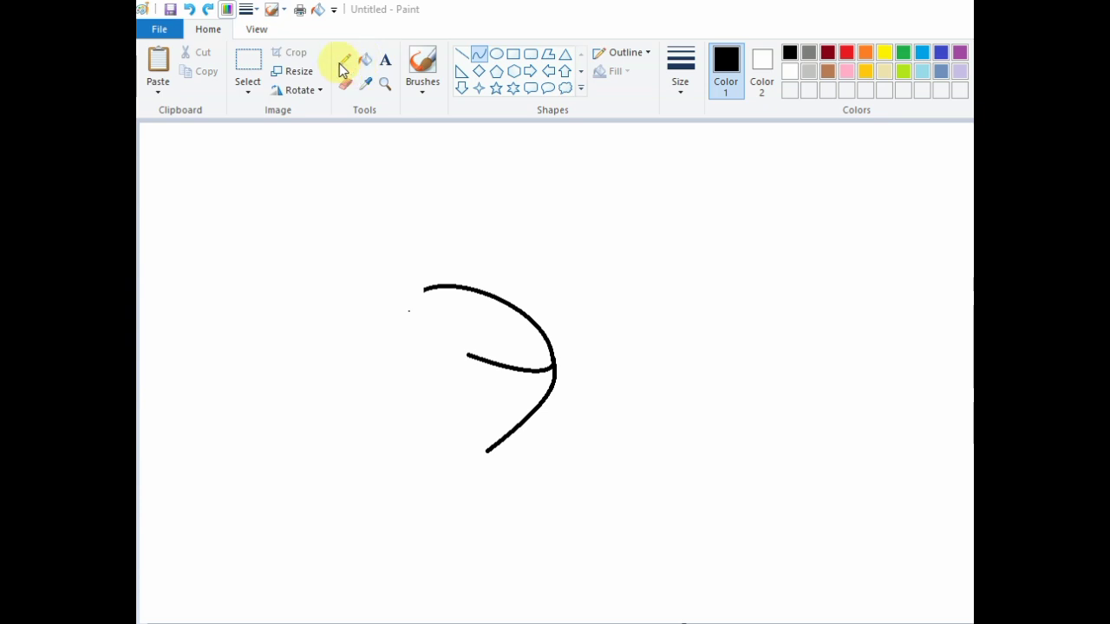
click(422, 60)
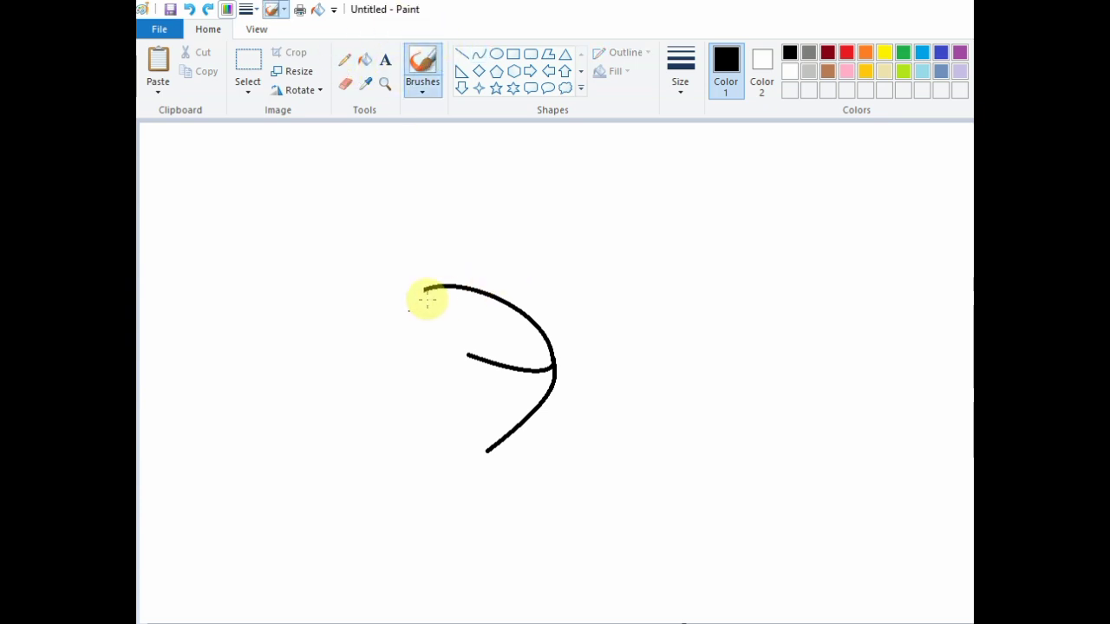
mouse_move(426, 290)
mouse_down()
mouse_move(410, 292)
mouse_move(426, 300)
mouse_move(409, 311)
mouse_up()
key(ctrl+z)
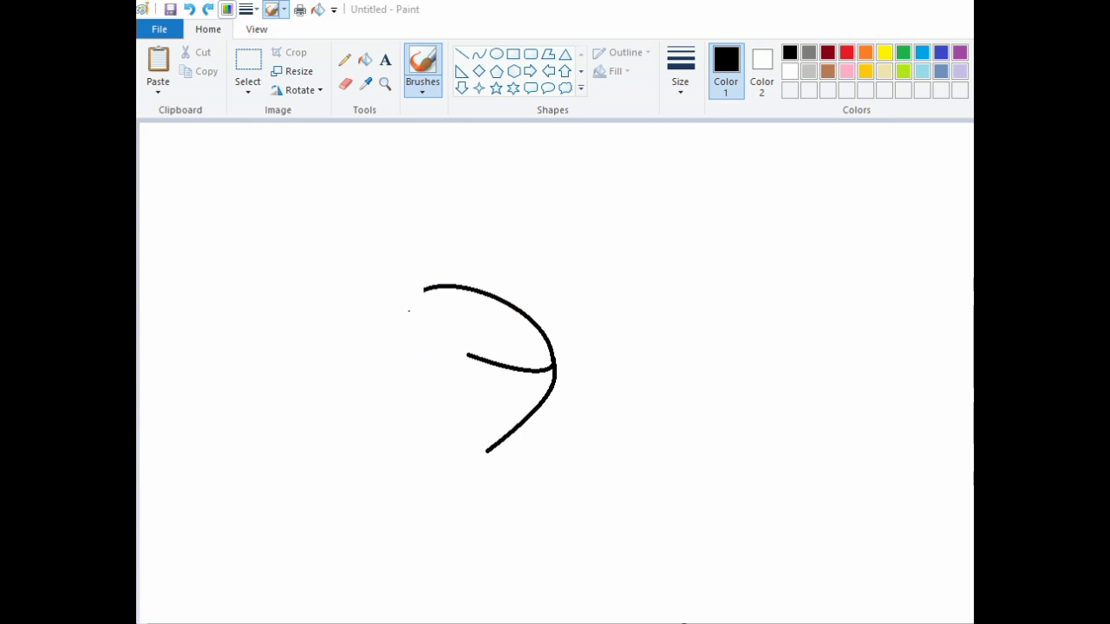
key(super)
key(super)
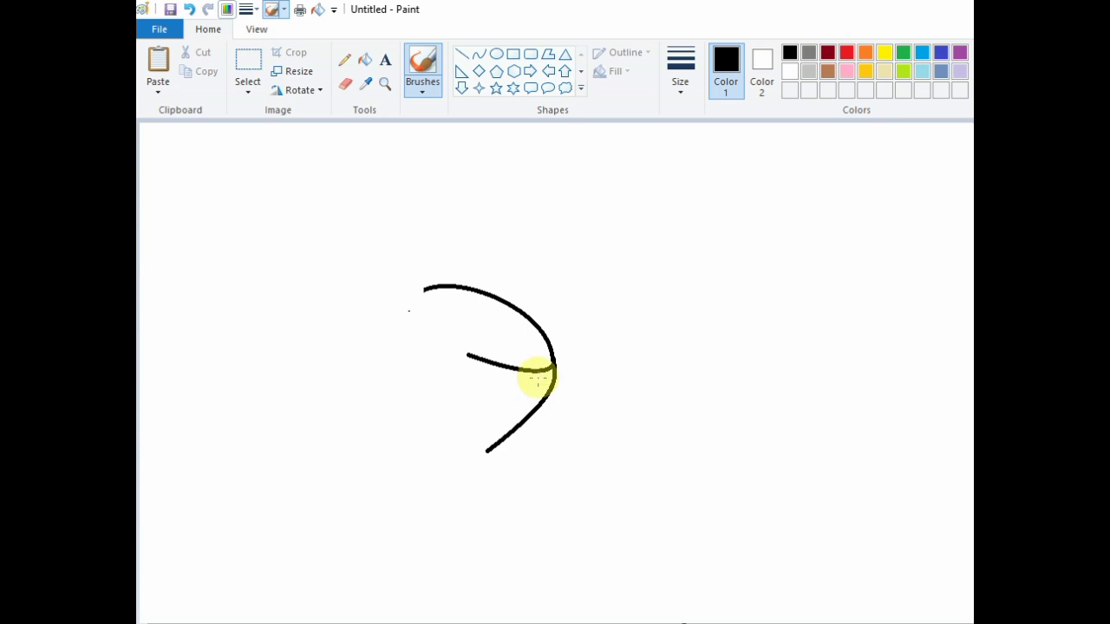
drag(538, 376, 396, 311)
key(ctrl+z)
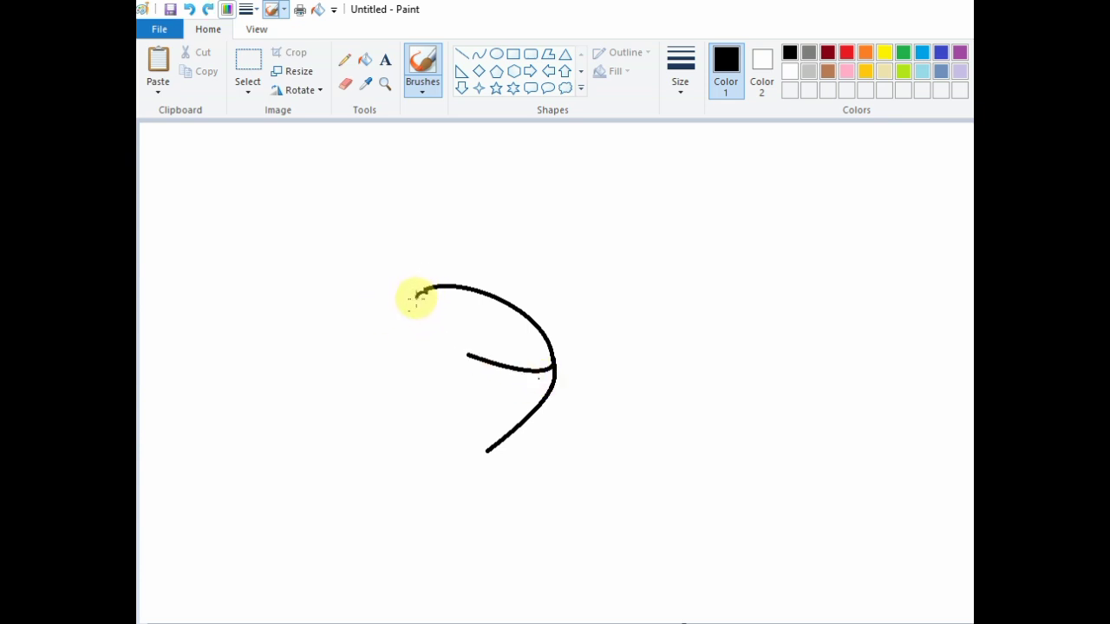
mouse_move(416, 305)
mouse_down()
mouse_move(413, 356)
mouse_move(447, 353)
mouse_move(440, 365)
mouse_move(466, 350)
mouse_up()
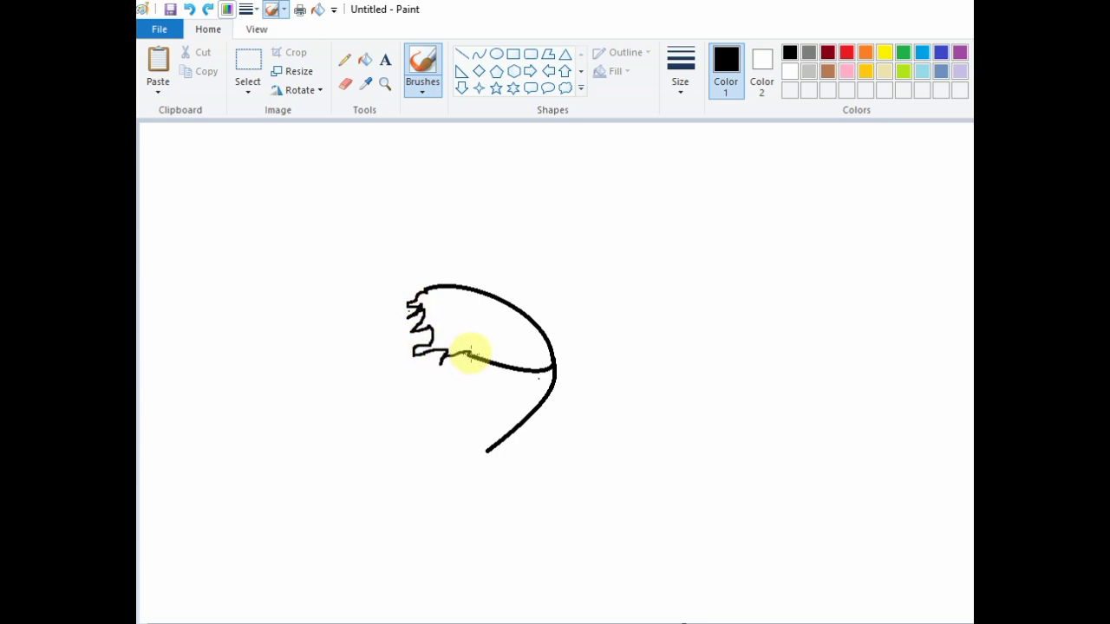
click(344, 84)
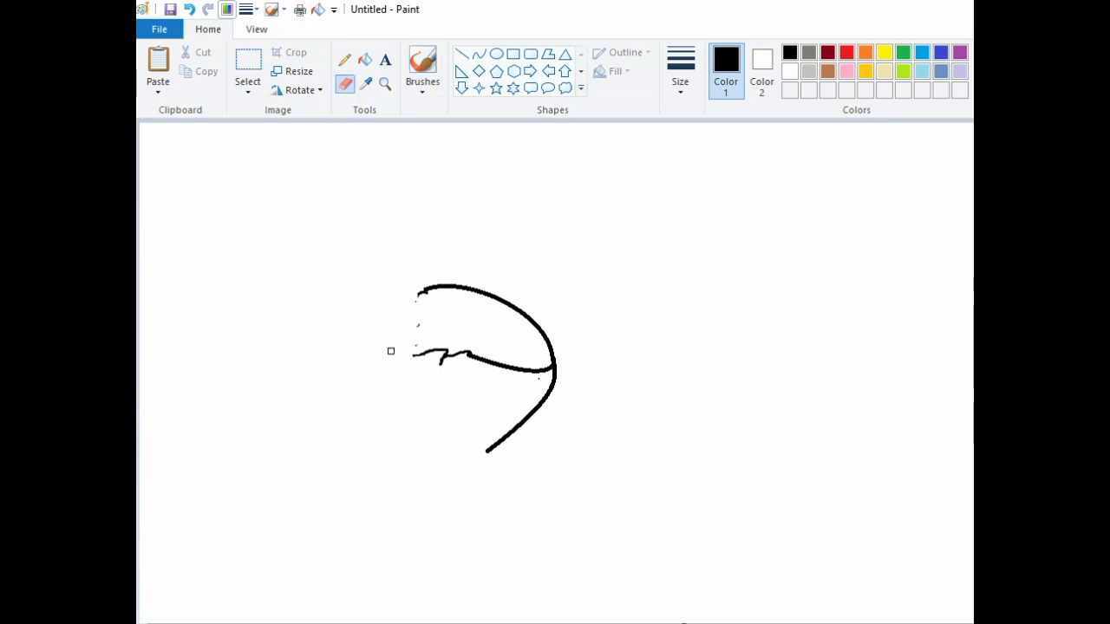
Draw an S-shaped chain of black curves from the front end of the jagged hairline down toward the jaw
click(479, 54)
mouse_move(414, 354)
mouse_down()
mouse_move(455, 395)
mouse_move(443, 402)
mouse_move(410, 380)
mouse_move(411, 394)
mouse_move(426, 389)
mouse_move(423, 427)
mouse_up()
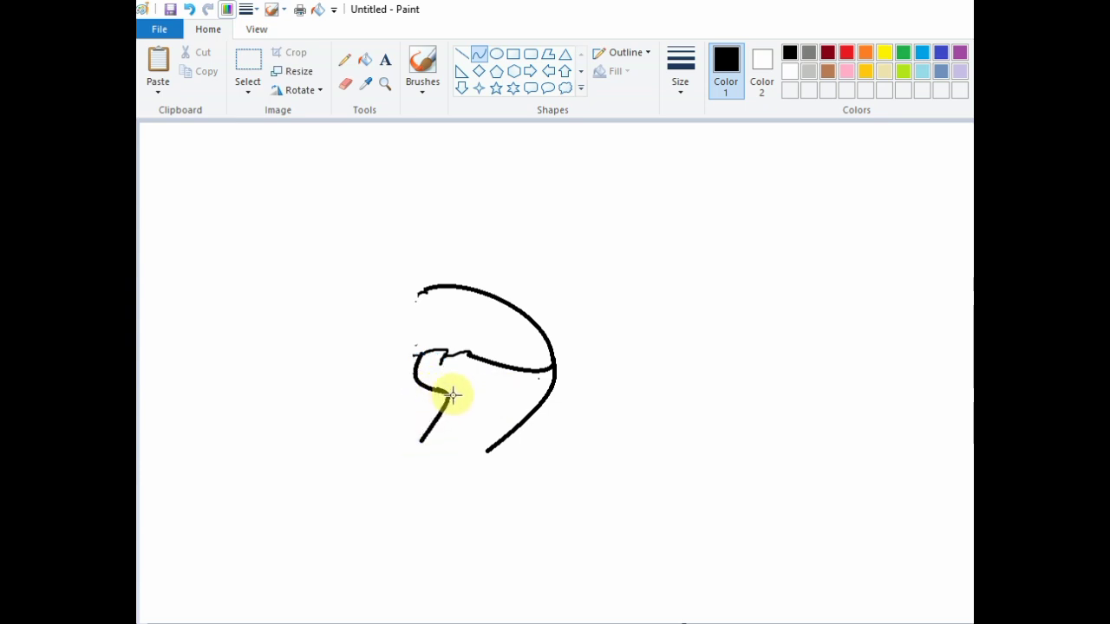
drag(447, 391, 441, 421)
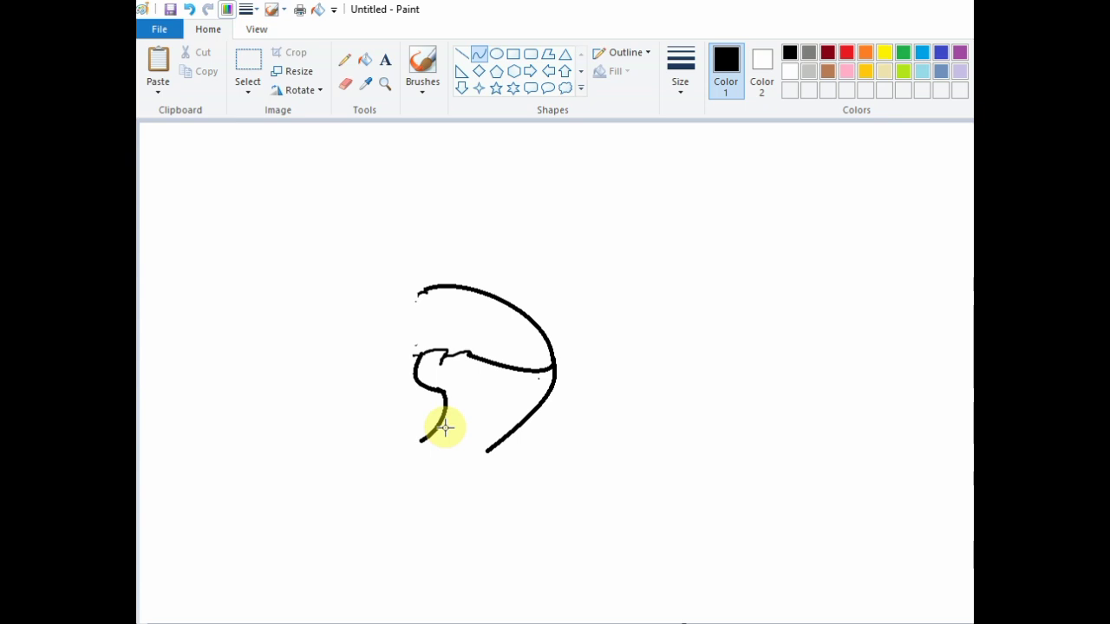
click(444, 427)
click(441, 454)
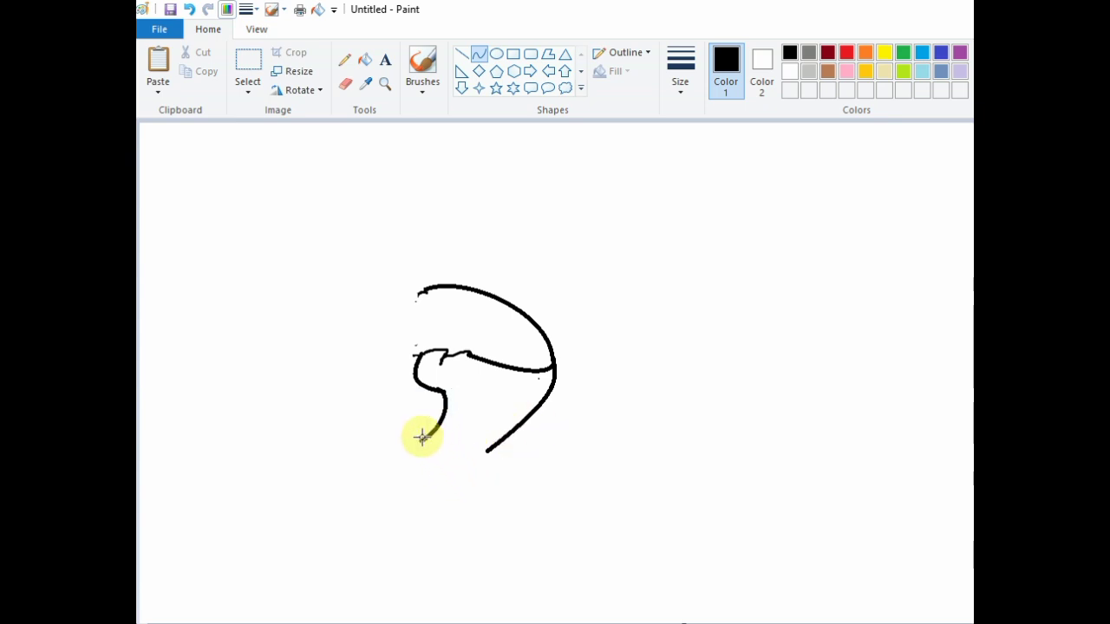
drag(422, 440, 398, 460)
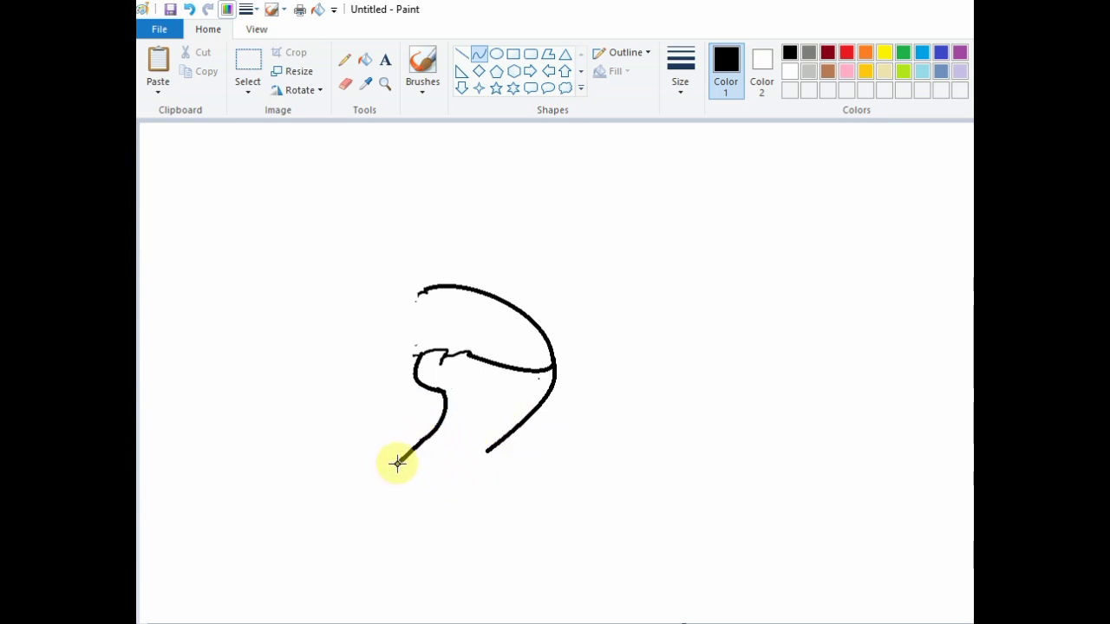
click(416, 442)
click(401, 457)
click(497, 442)
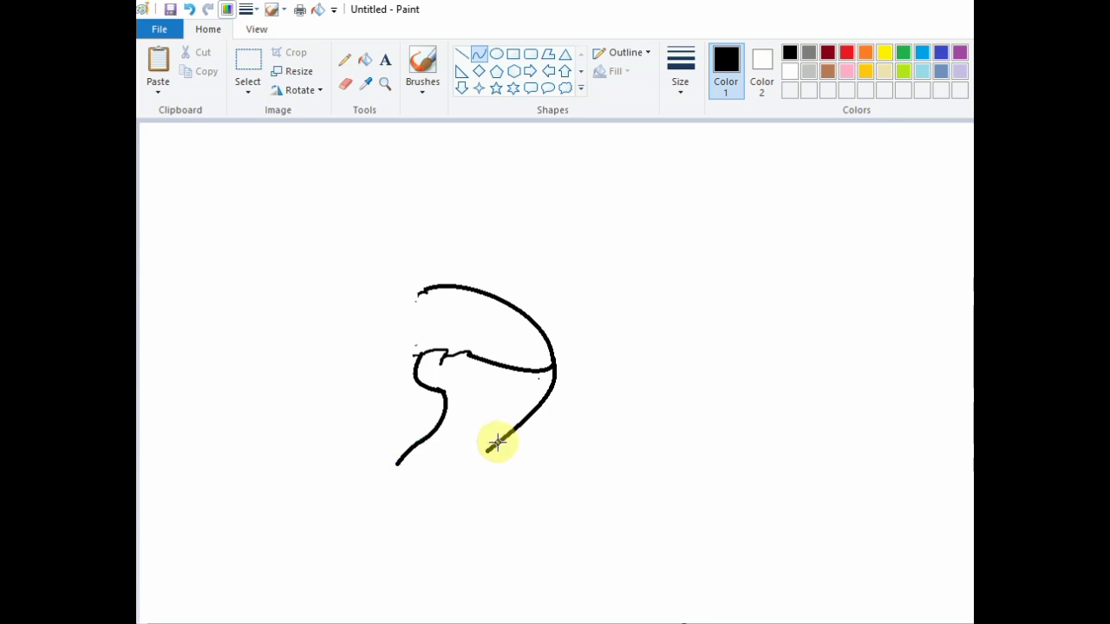
Draw the rear jaw edge with two joined curves running from below the inner curve down around the jaw corner
drag(458, 437, 467, 399)
click(467, 399)
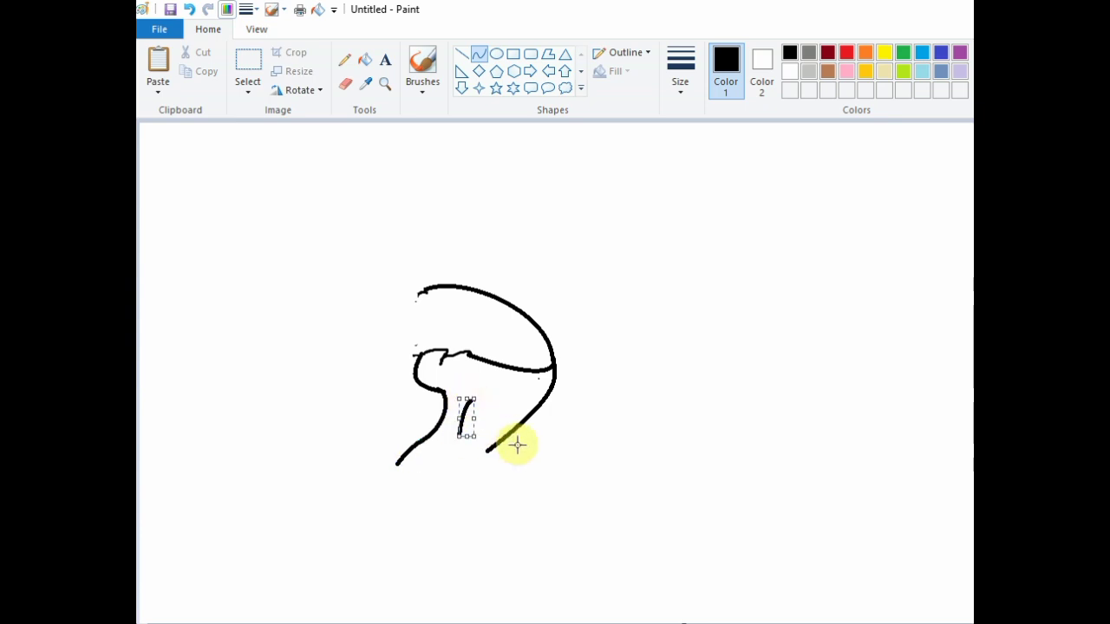
click(517, 445)
drag(459, 437, 457, 475)
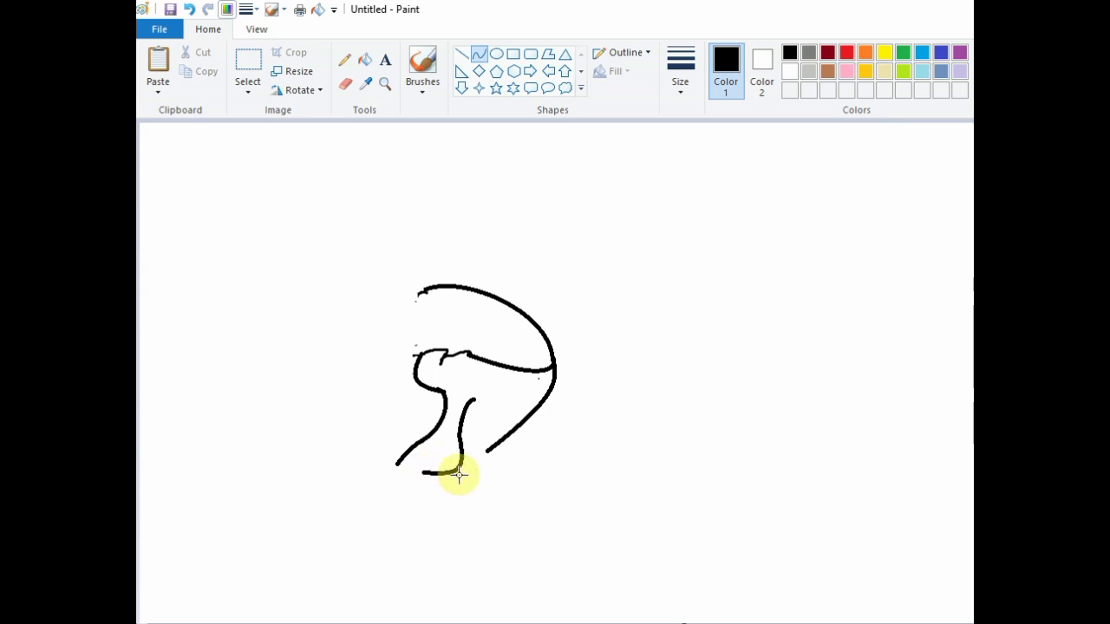
click(458, 474)
click(572, 473)
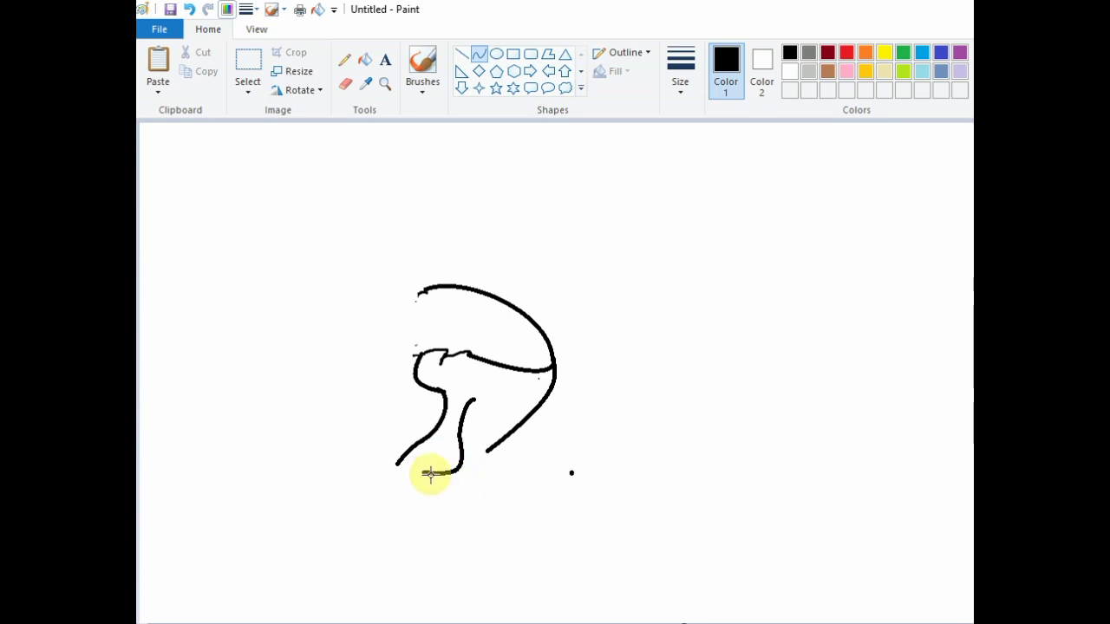
Extend the jaw corner with a flat jawline and rounded chin curve, and add a small lower lip curve above the chin
mouse_move(422, 471)
mouse_down()
mouse_move(355, 454)
mouse_move(347, 439)
mouse_move(340, 479)
mouse_move(328, 466)
mouse_move(352, 427)
mouse_up()
click(419, 389)
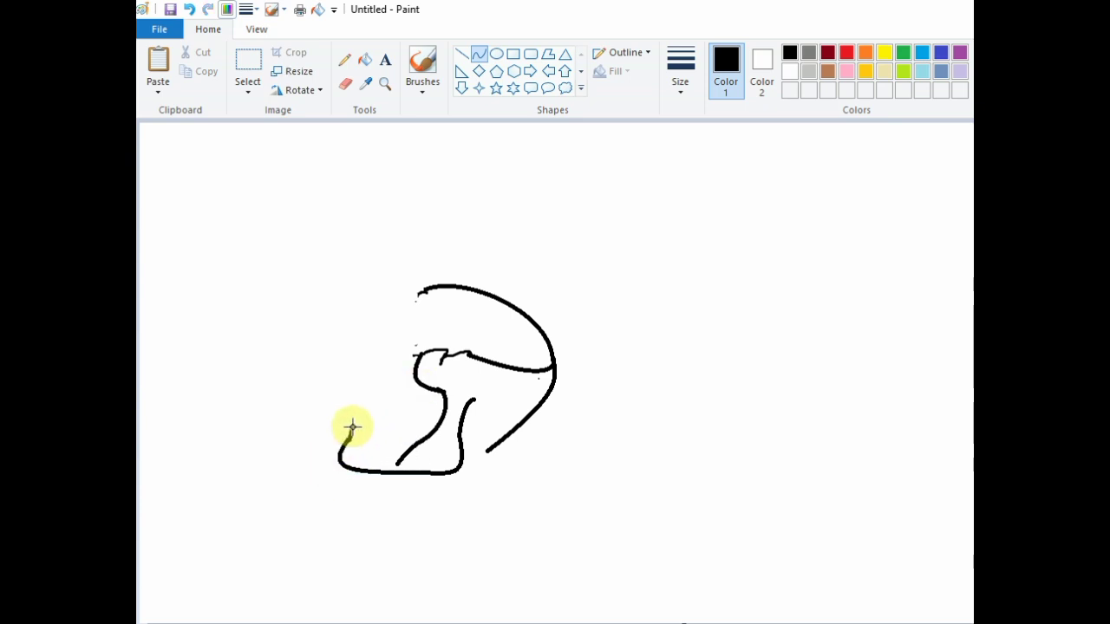
click(342, 439)
click(352, 424)
click(366, 396)
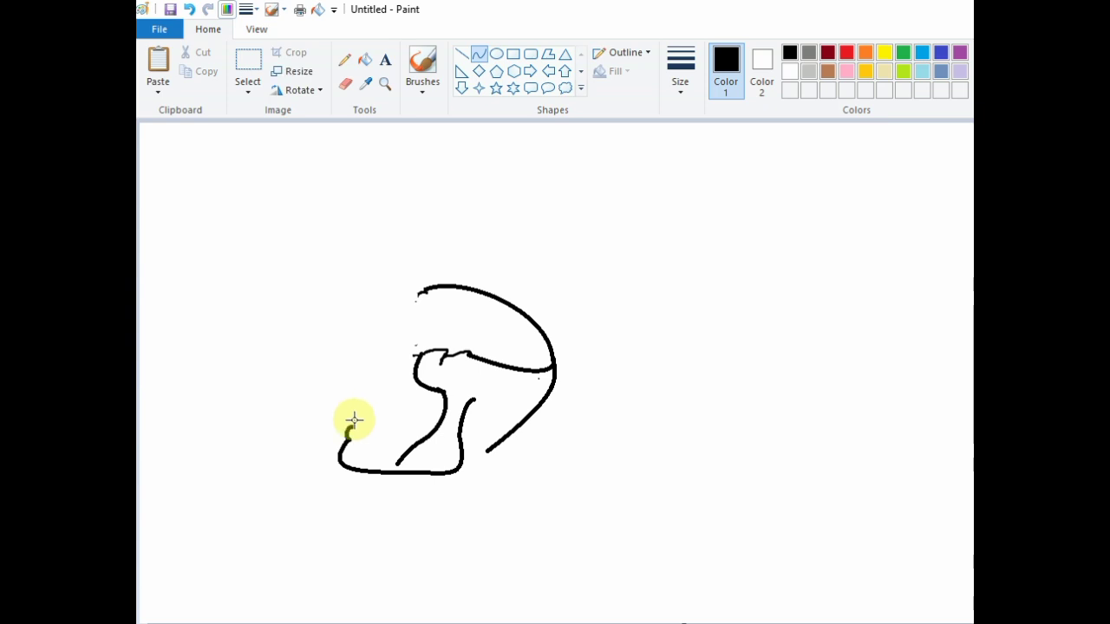
Draw the upper lip, nose tip and bowed nose bridge as joined curves rising from the lower lip toward the brow
mouse_move(350, 425)
mouse_down()
mouse_move(391, 401)
mouse_move(352, 409)
mouse_move(379, 356)
mouse_up()
click(336, 404)
click(345, 396)
click(384, 374)
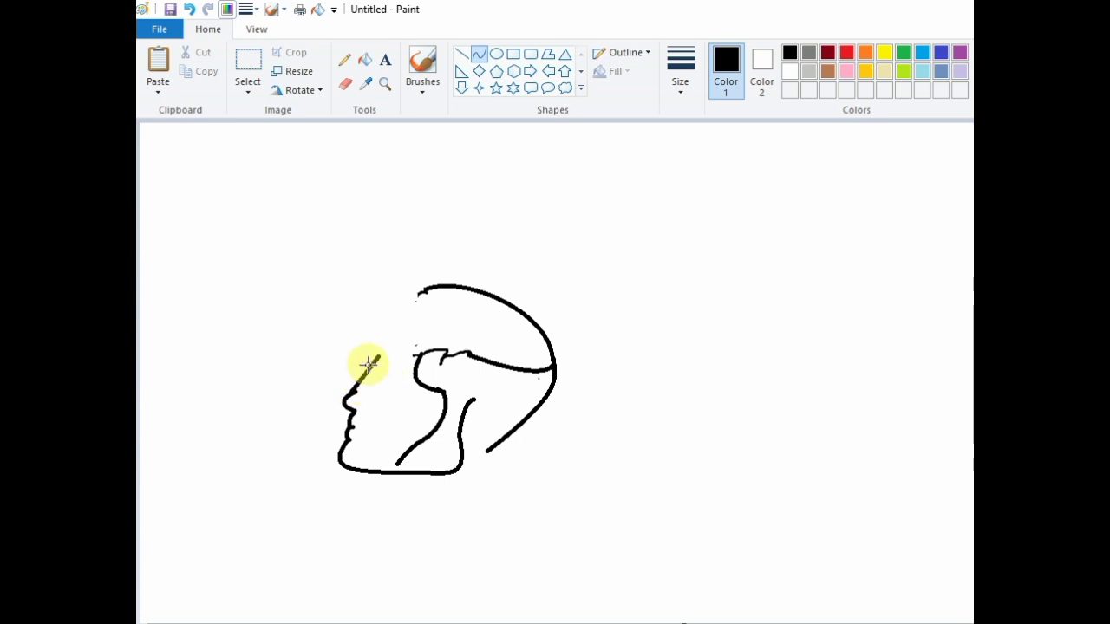
click(364, 385)
click(370, 374)
click(402, 362)
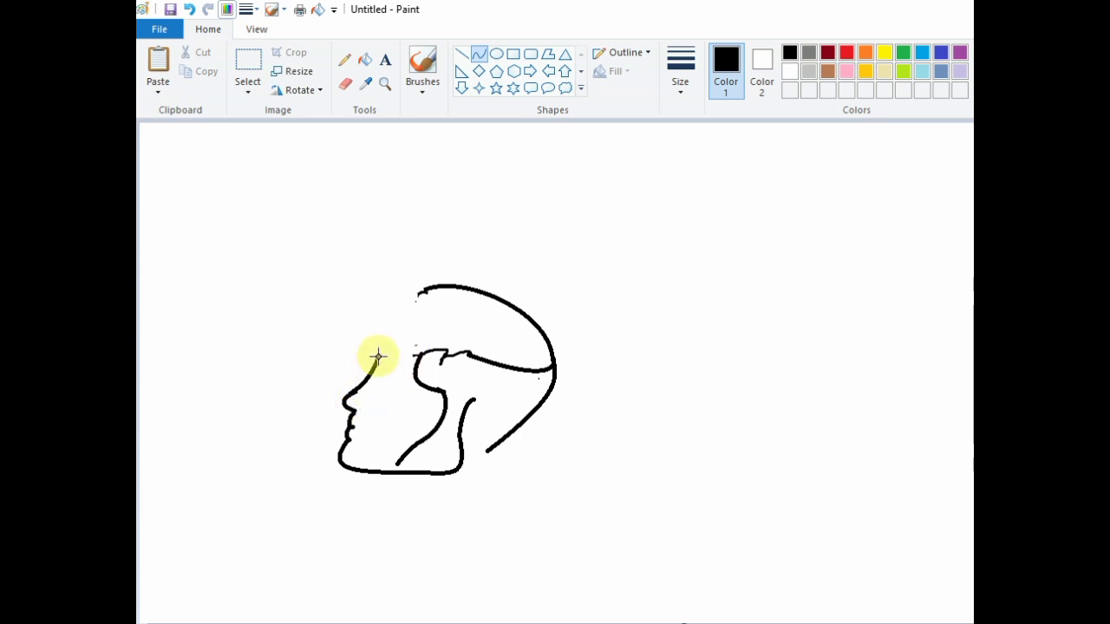
Draw the forehead curve from the top of the nose bridge up toward the open end of the top arc
mouse_move(378, 356)
mouse_down()
mouse_move(372, 336)
mouse_move(408, 312)
mouse_up()
click(375, 339)
click(384, 332)
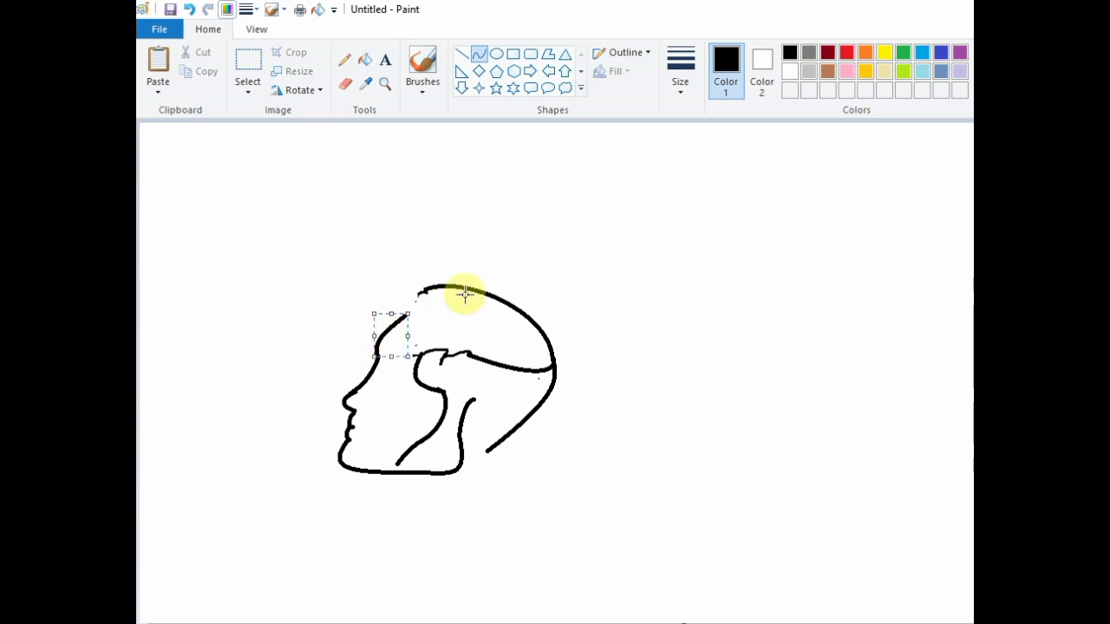
click(465, 295)
Erase the rest of the jagged hairline, and draw a curve joining the rear jaw edge's top to the nape's lower end
click(346, 83)
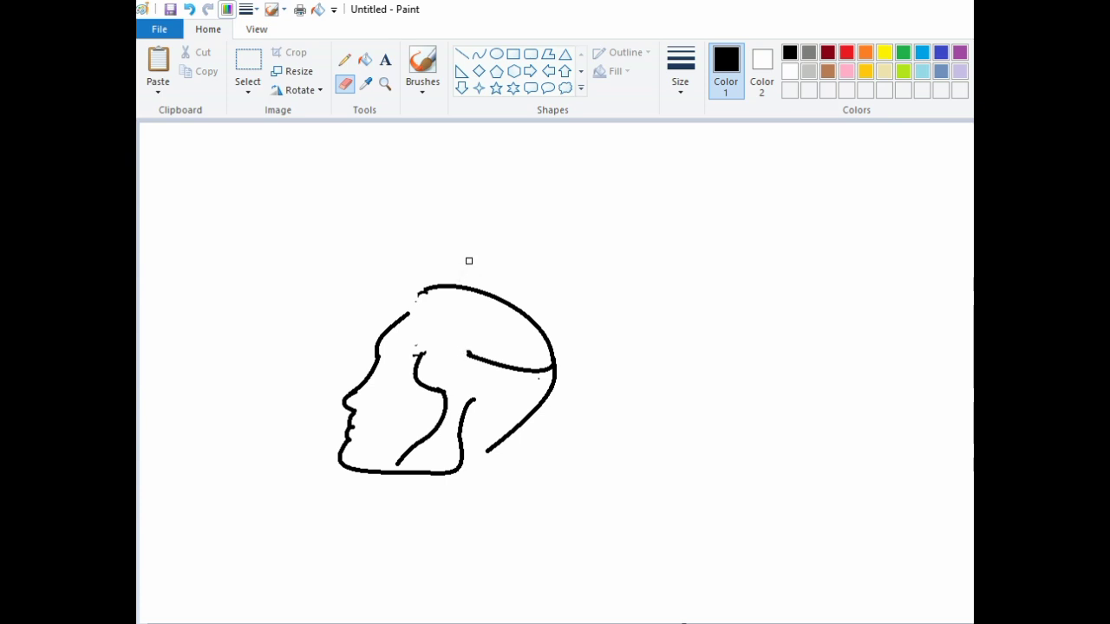
click(478, 53)
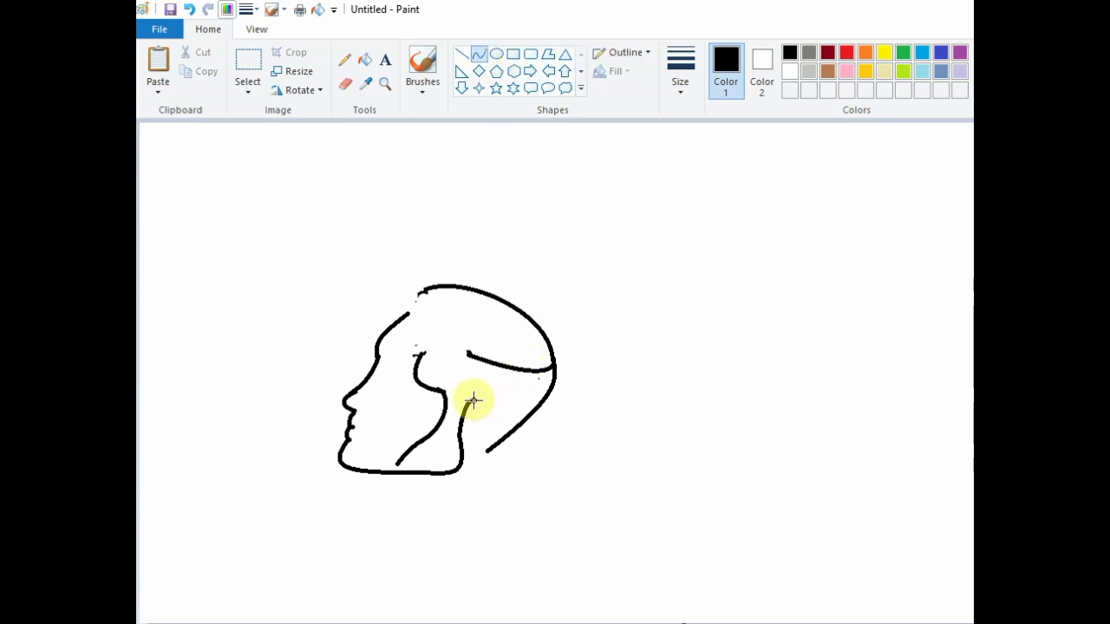
drag(472, 398, 487, 451)
click(476, 429)
click(483, 449)
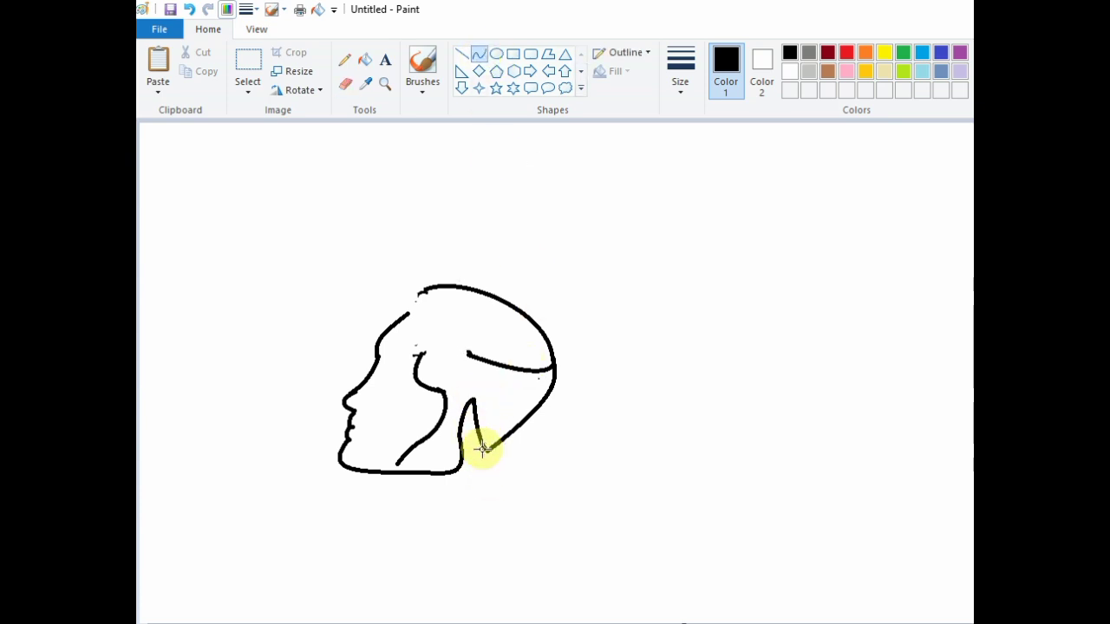
click(498, 360)
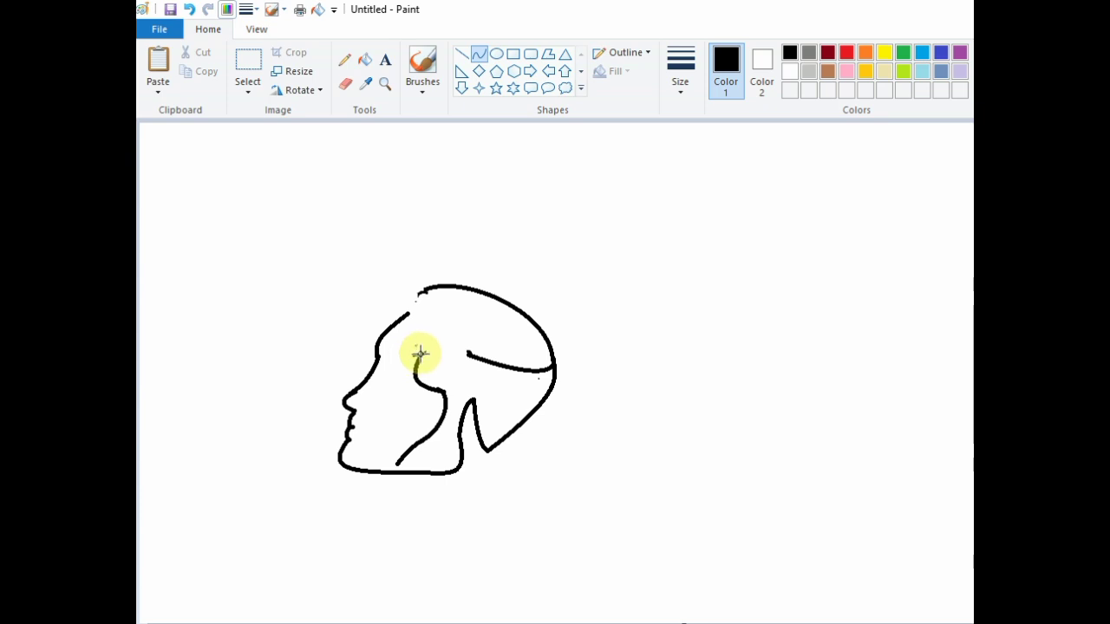
Extend the upper end of the S-shaped line with a short curve slanting up into the head
drag(422, 353, 429, 340)
click(345, 59)
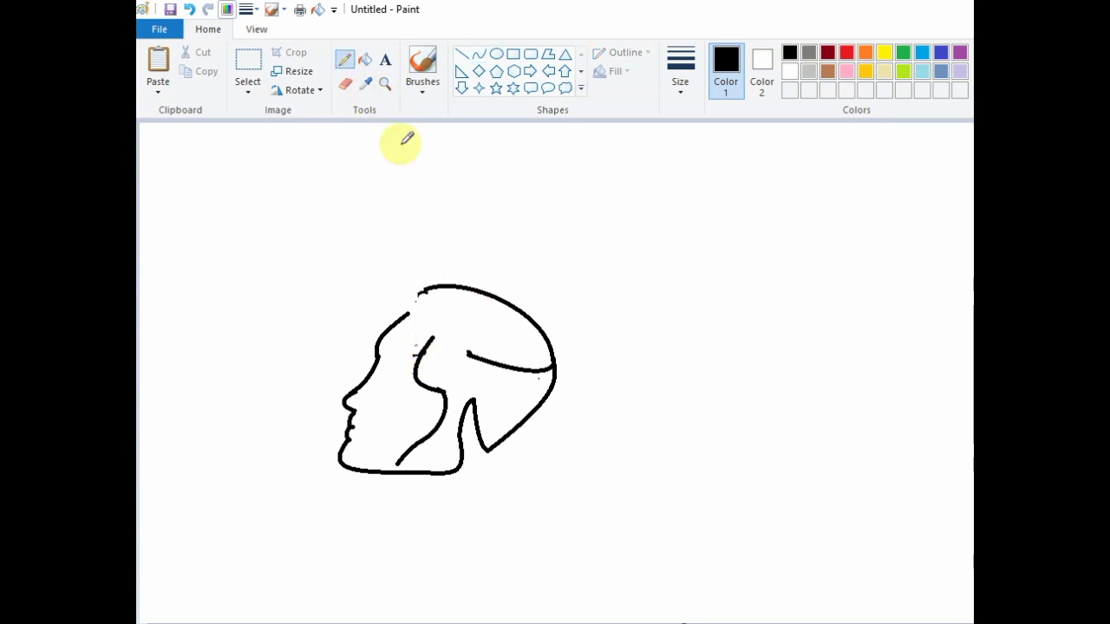
click(479, 58)
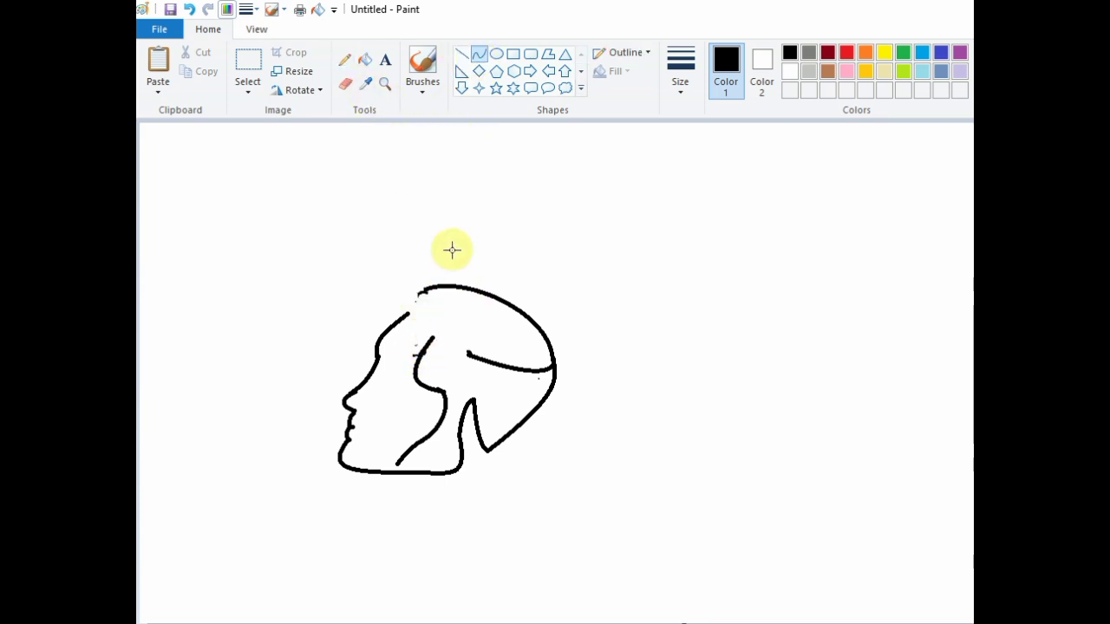
Close the gap between the forehead's upper end and the top hair arc with a short bowed black curve
click(414, 292)
drag(409, 310, 406, 298)
click(498, 333)
Draw a slightly sagging curve from the upper end of the S-shaped line to the front end of the inner hair curve
drag(432, 336, 471, 352)
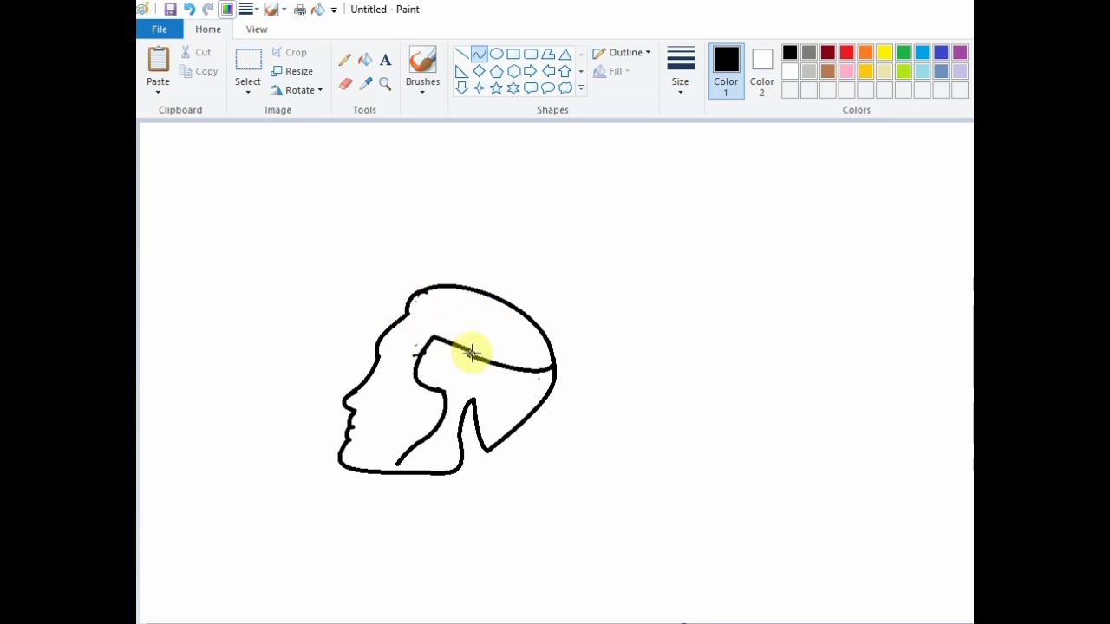
click(453, 354)
click(475, 355)
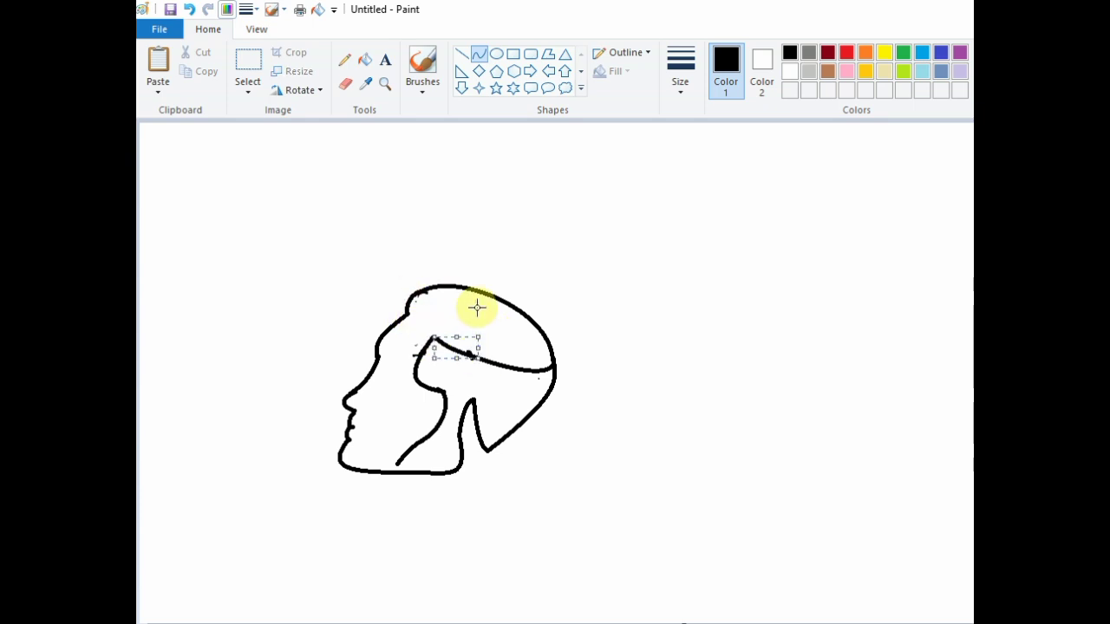
click(477, 307)
Draw a wavy hairline curve from the top of the forehead down to the upper end of the S-shaped line
drag(409, 313, 432, 333)
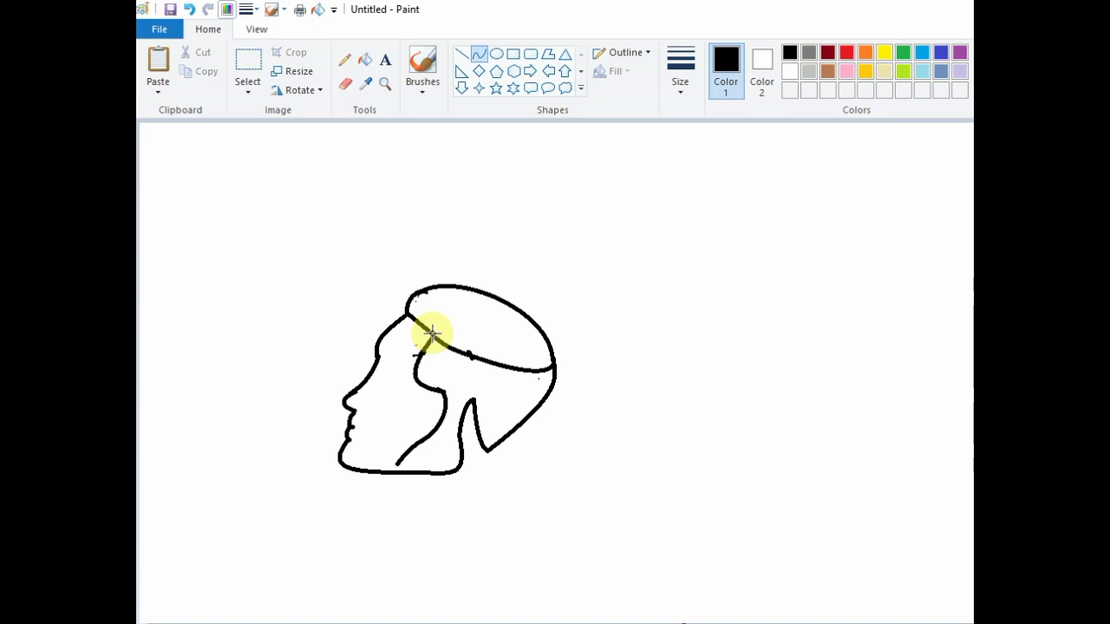
click(428, 326)
click(415, 326)
click(489, 322)
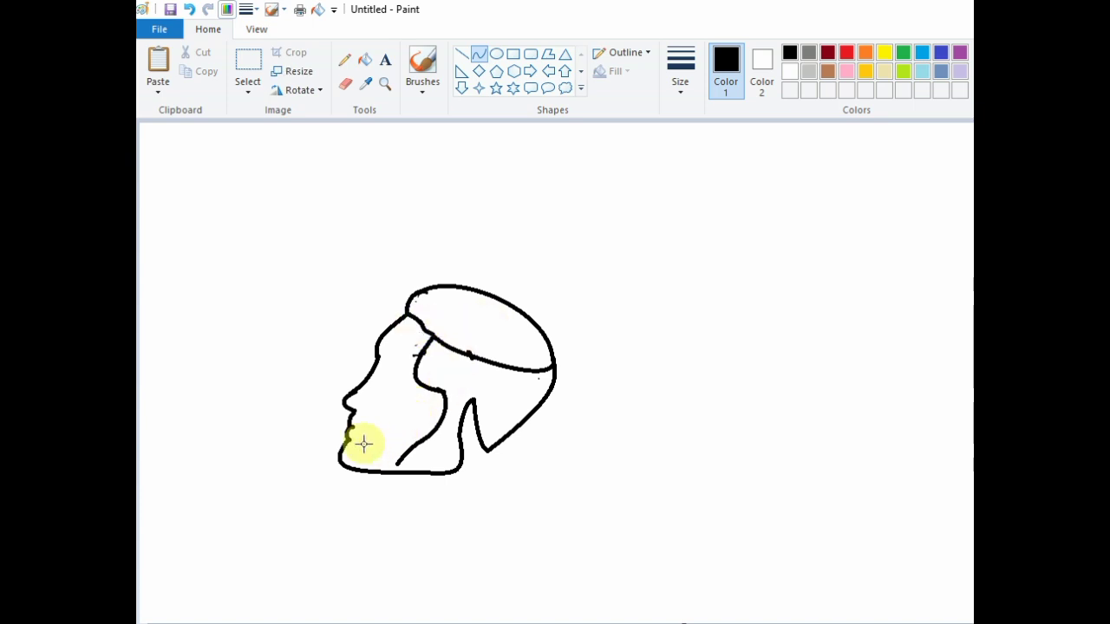
drag(349, 440, 398, 463)
click(381, 467)
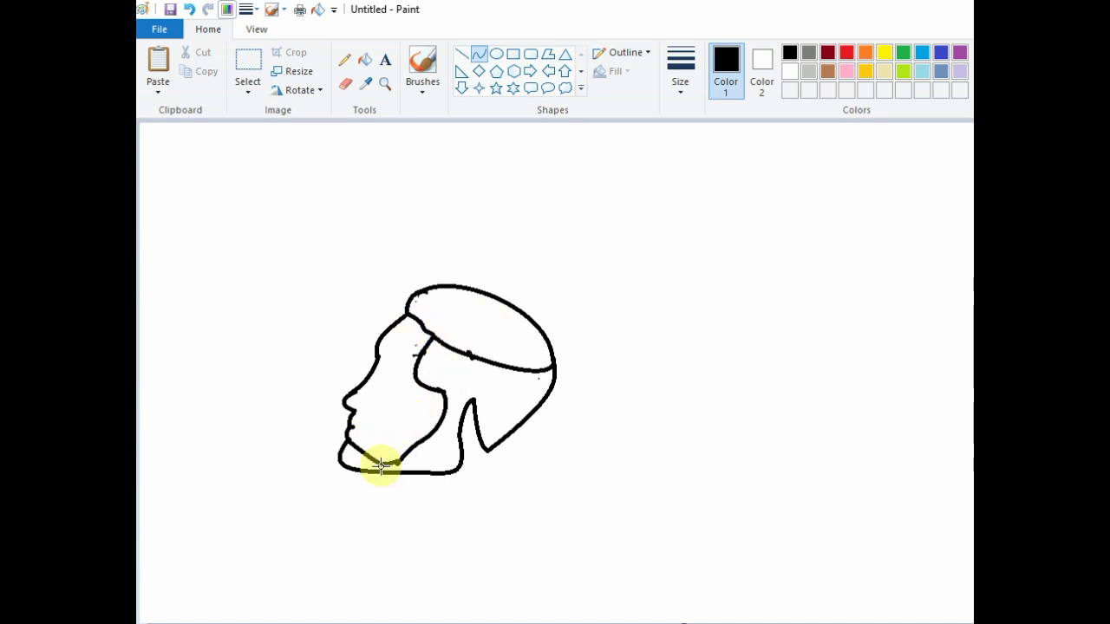
click(351, 458)
key(ctrl+z)
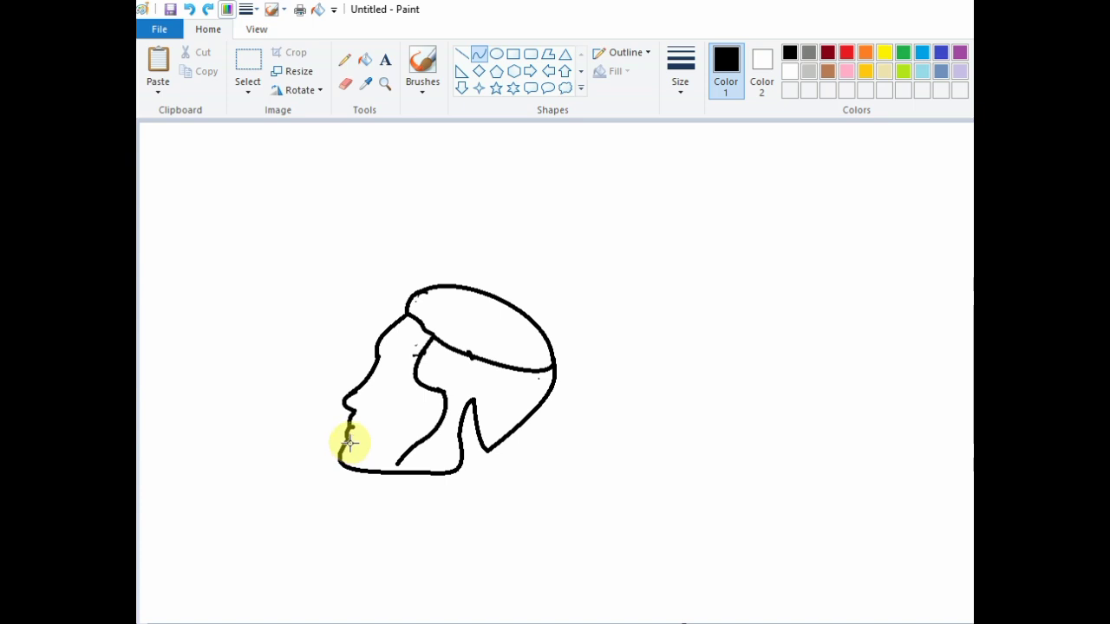
Draw a rounded curve from below the lower lip to the lower end of the S-shaped line as the beard's inner edge
drag(347, 440, 394, 457)
click(356, 458)
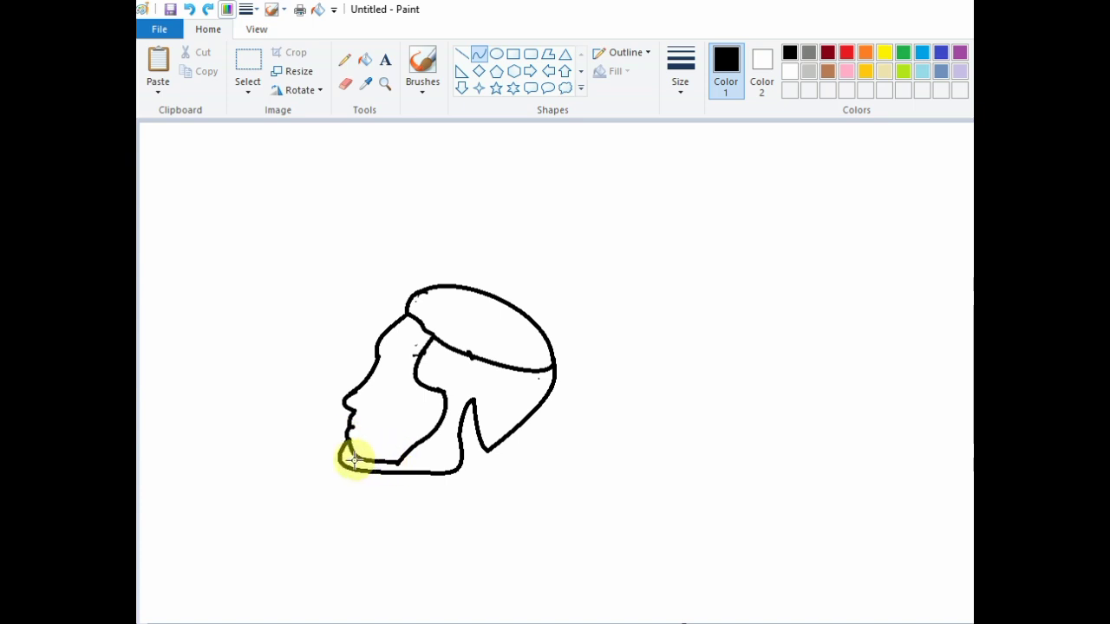
click(379, 464)
click(469, 447)
Fill the top hair region and the connected rear hair, neck and beard region with black
click(364, 59)
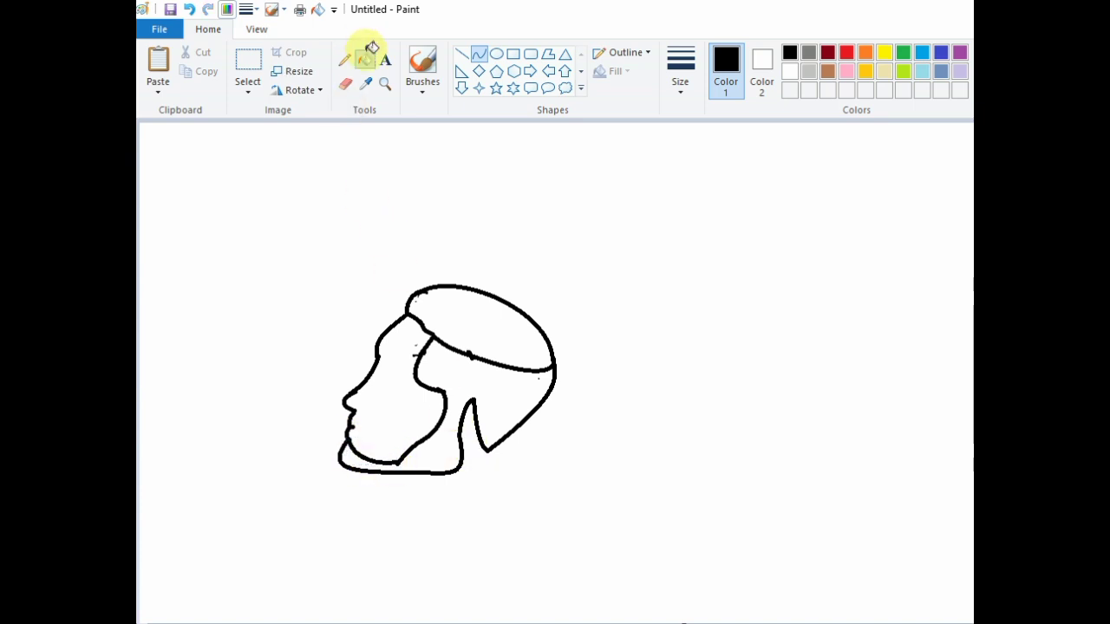
click(508, 315)
click(511, 386)
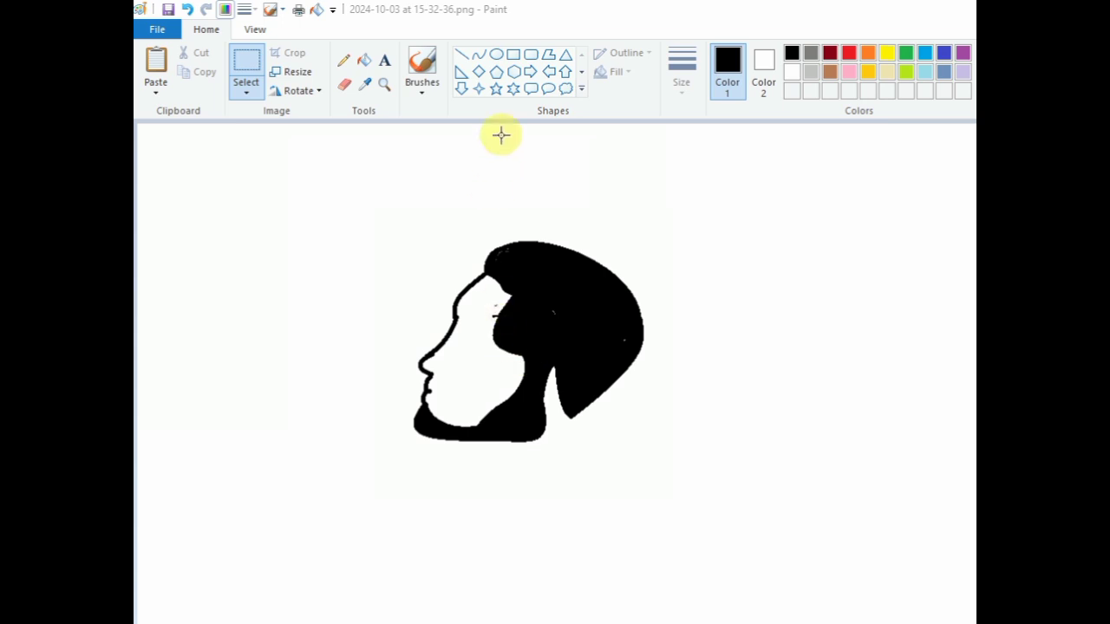
Draw a bowed black curve from under the nose down to the beard at the chin, and undo the stray white curve in the hair
click(475, 59)
click(476, 61)
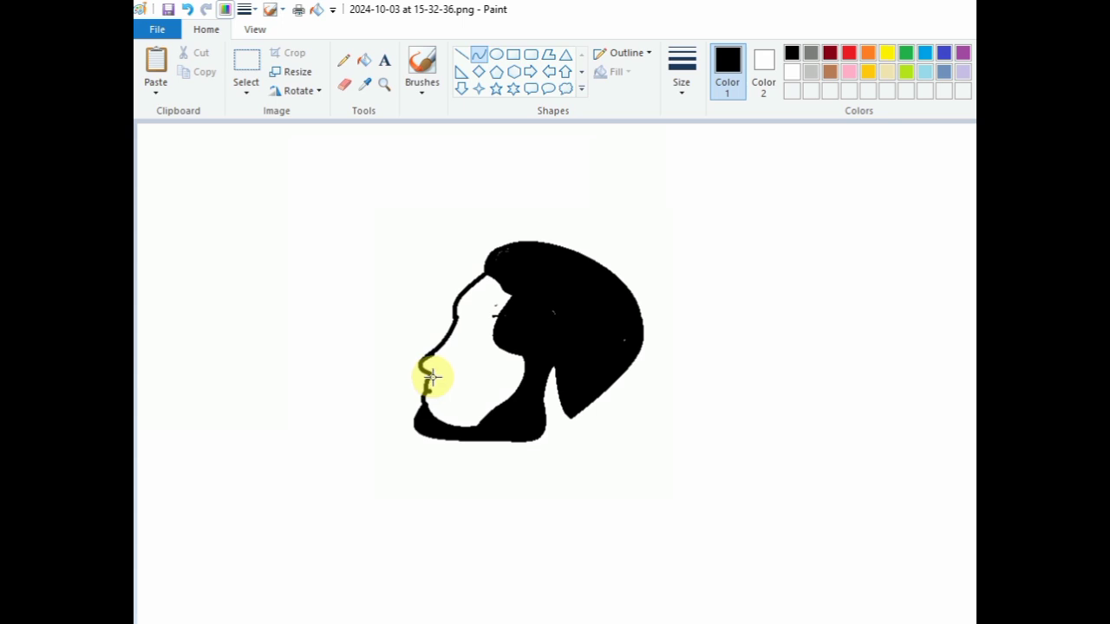
drag(432, 376, 447, 425)
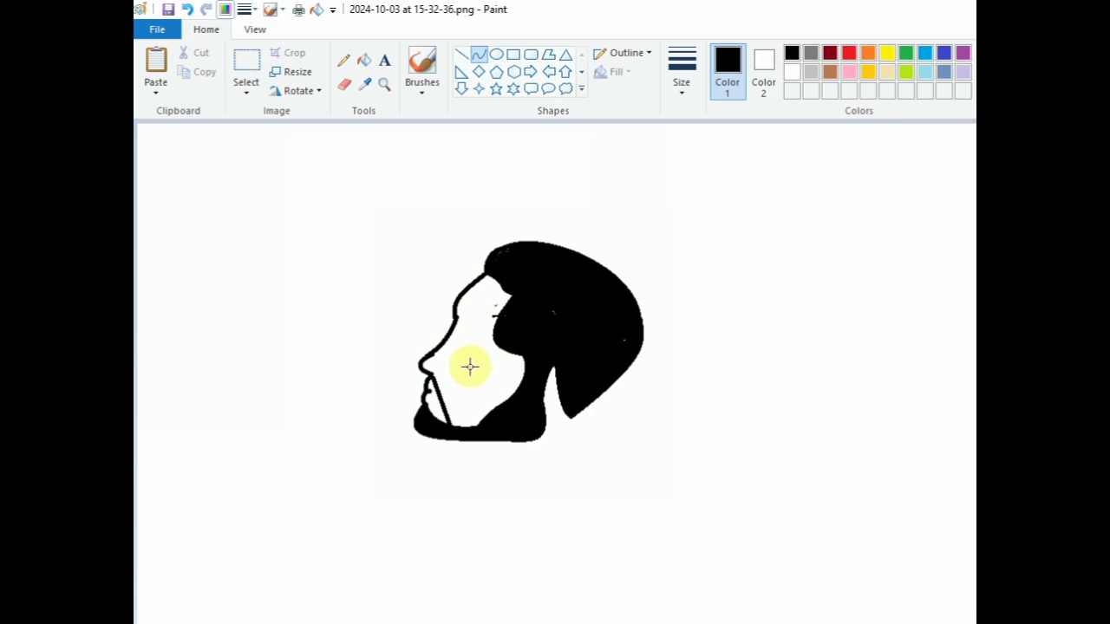
drag(447, 402, 433, 379)
click(498, 396)
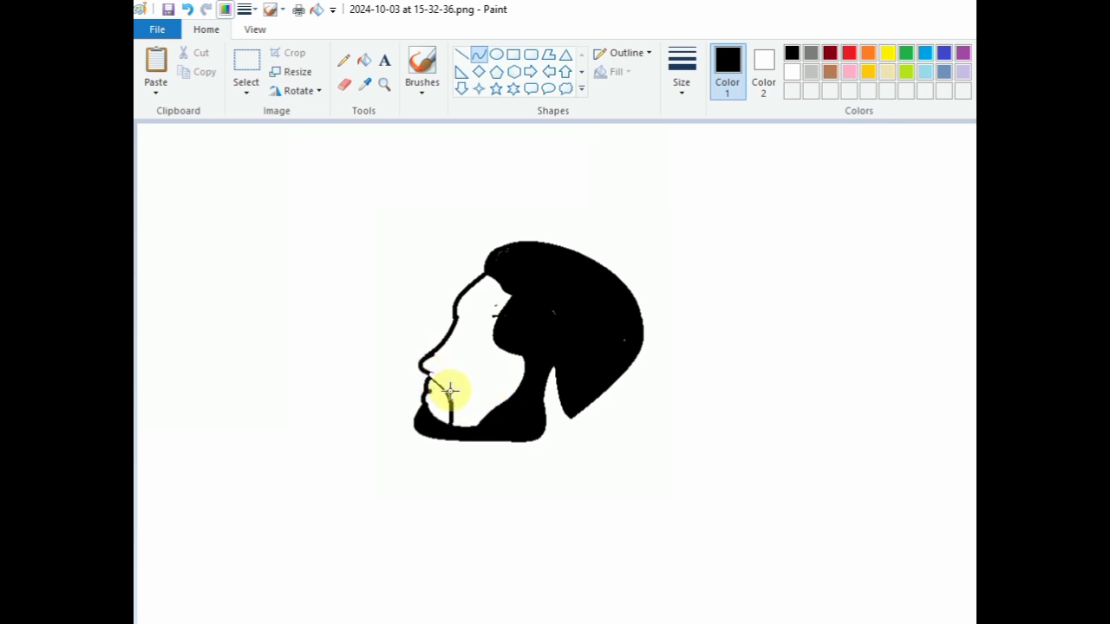
right_click(599, 264)
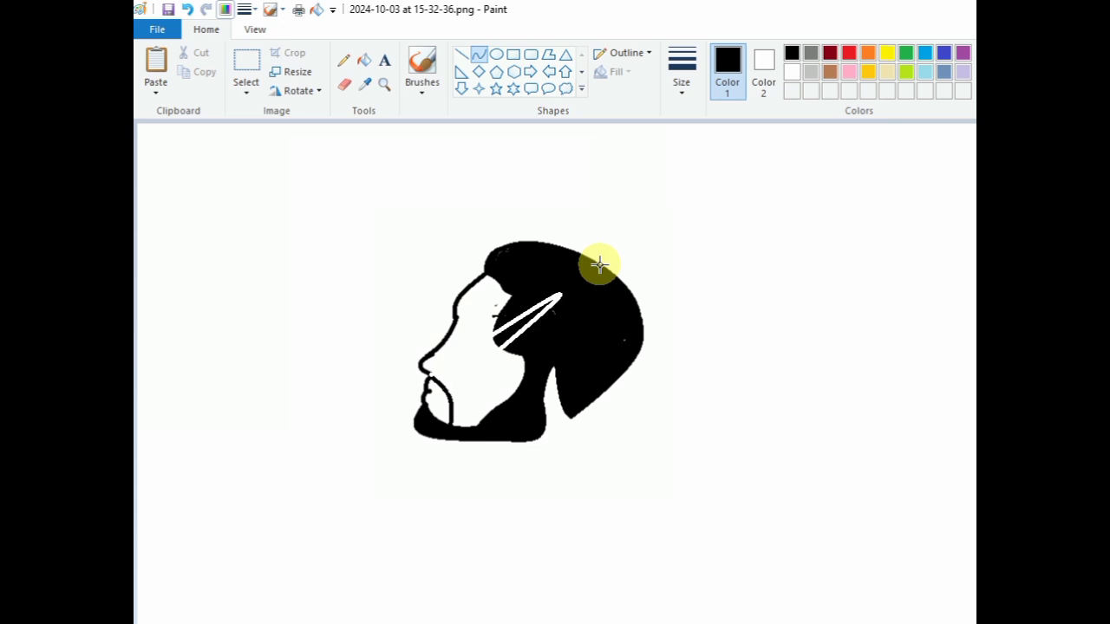
key(ctrl+z)
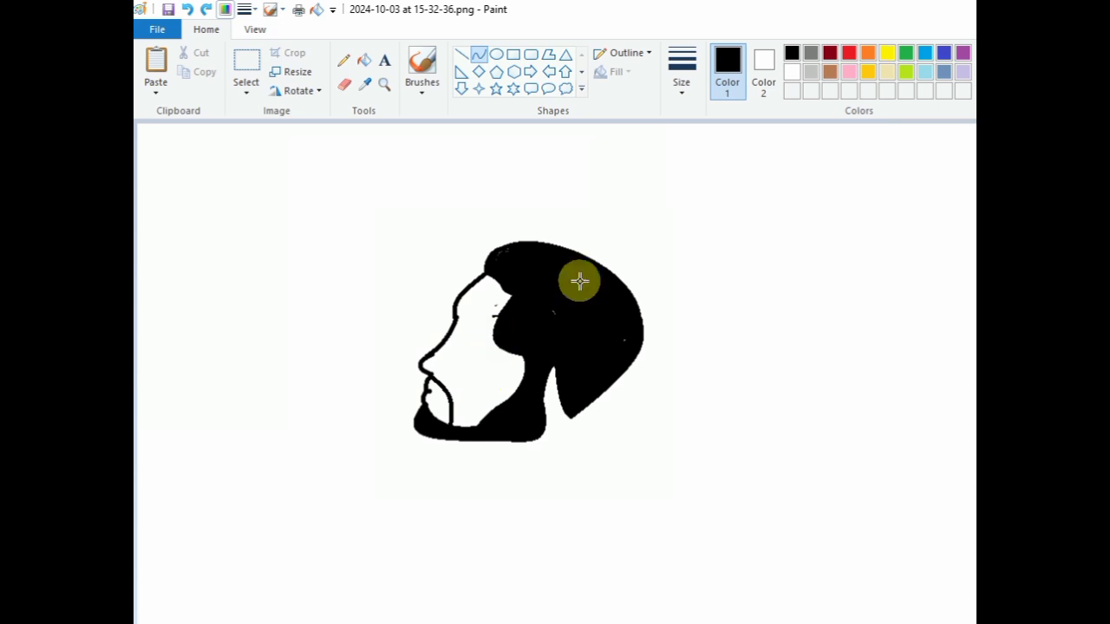
Set Color 2 to black, and thicken the moustache curve around the mouth with further black curves
click(772, 64)
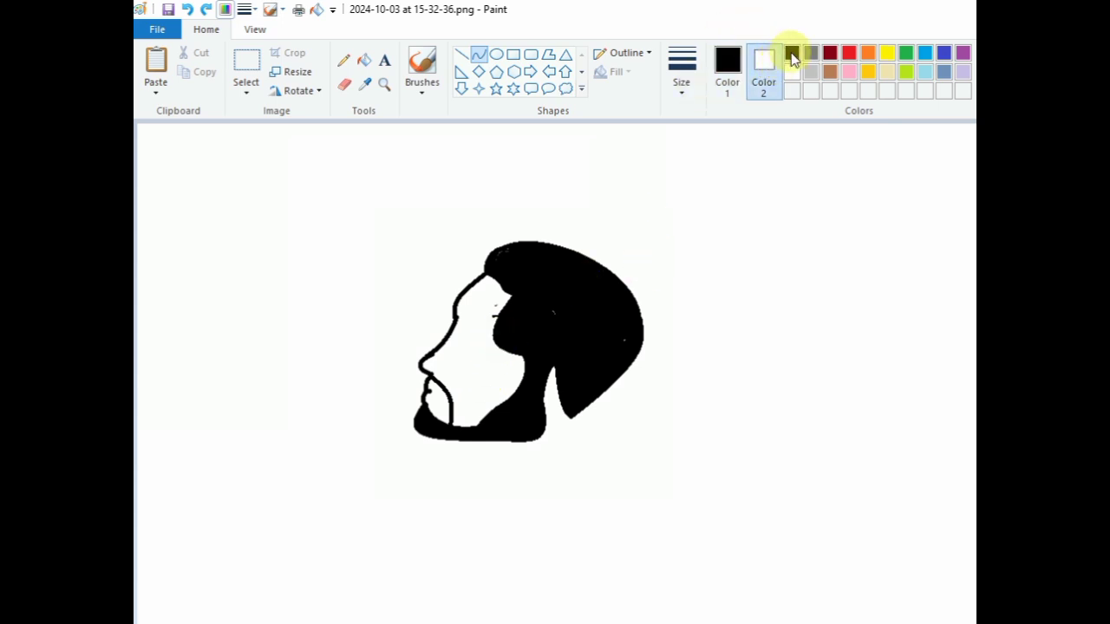
click(792, 54)
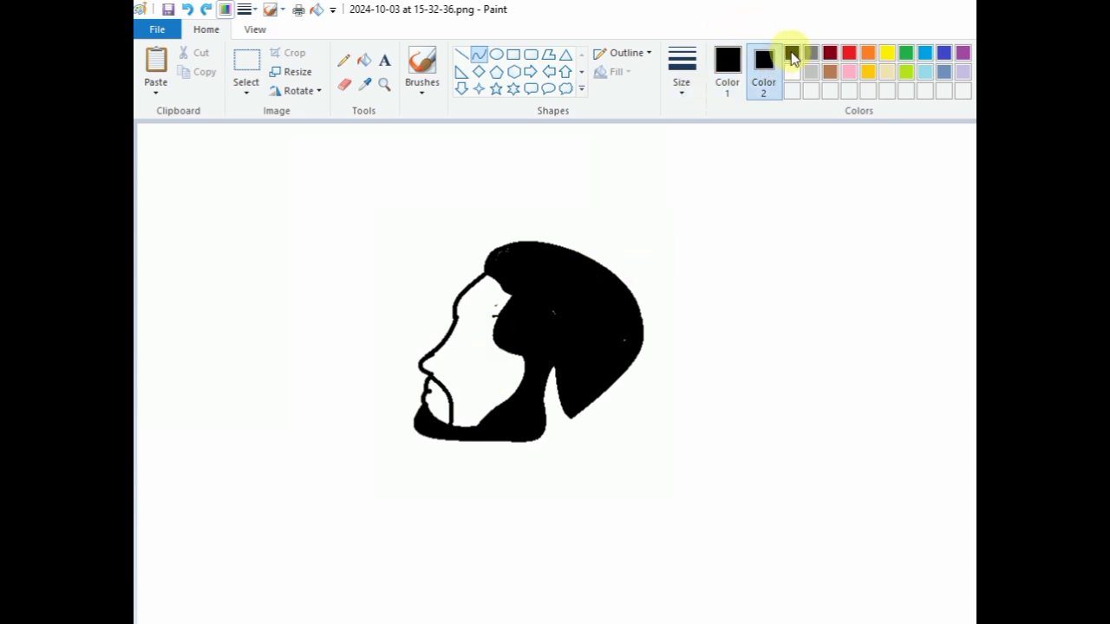
click(721, 78)
mouse_move(422, 391)
mouse_down()
mouse_move(433, 375)
mouse_move(450, 391)
mouse_move(436, 374)
mouse_move(491, 389)
mouse_move(439, 391)
mouse_move(448, 423)
mouse_move(463, 411)
mouse_move(452, 419)
mouse_up()
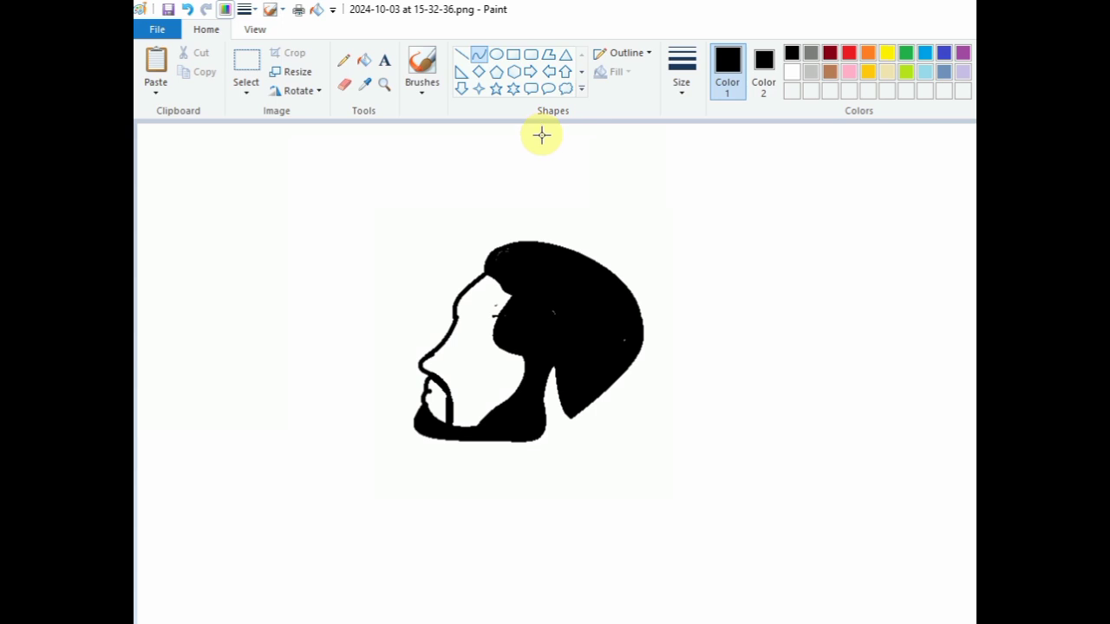
Draw the lips as short black curves between the mouth's front edge and the moustache curve
right_click(476, 63)
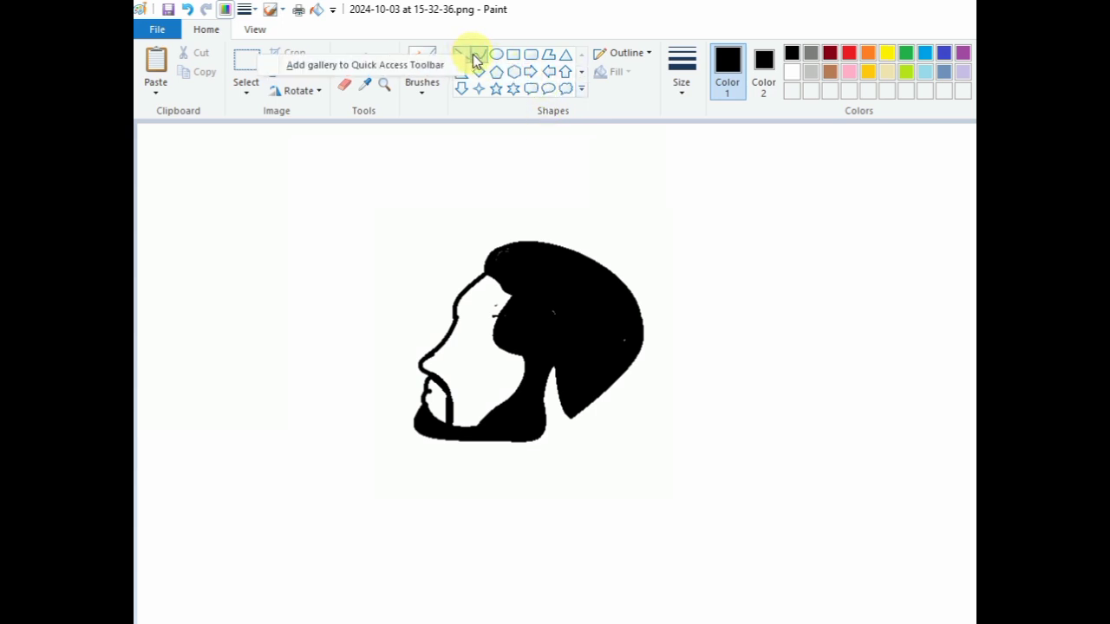
click(473, 55)
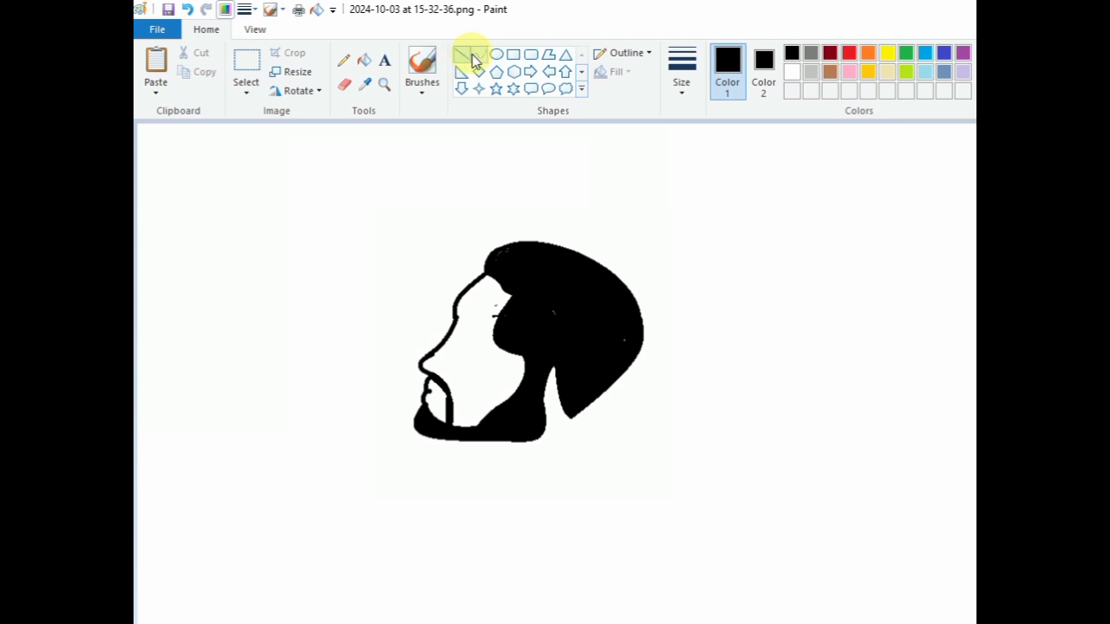
click(477, 56)
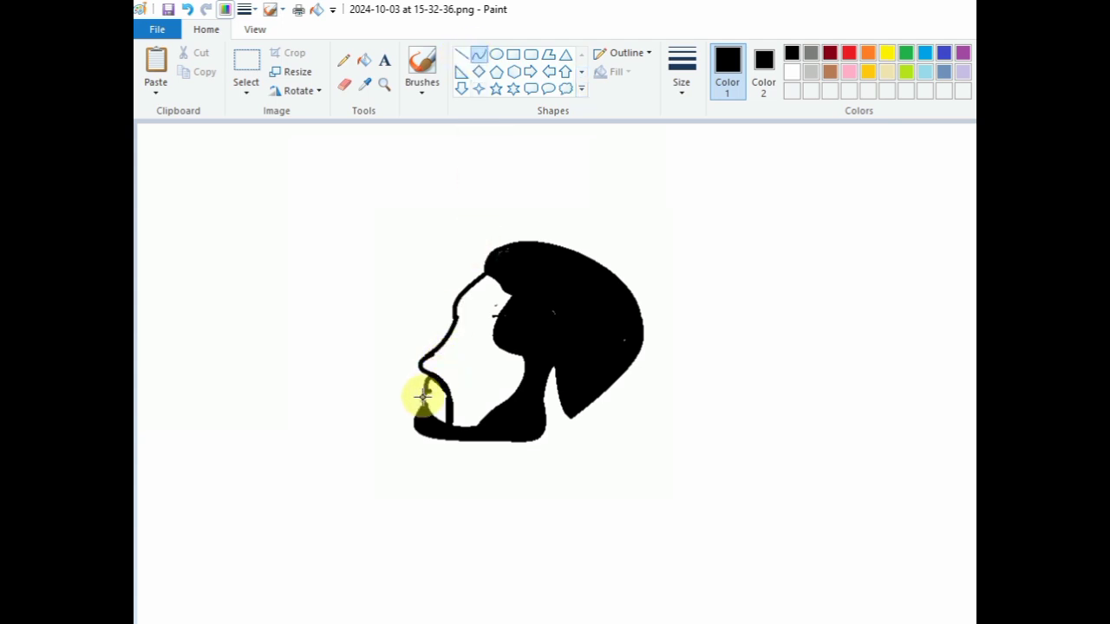
mouse_move(425, 401)
mouse_down()
mouse_move(480, 384)
mouse_move(408, 399)
mouse_move(436, 389)
mouse_up()
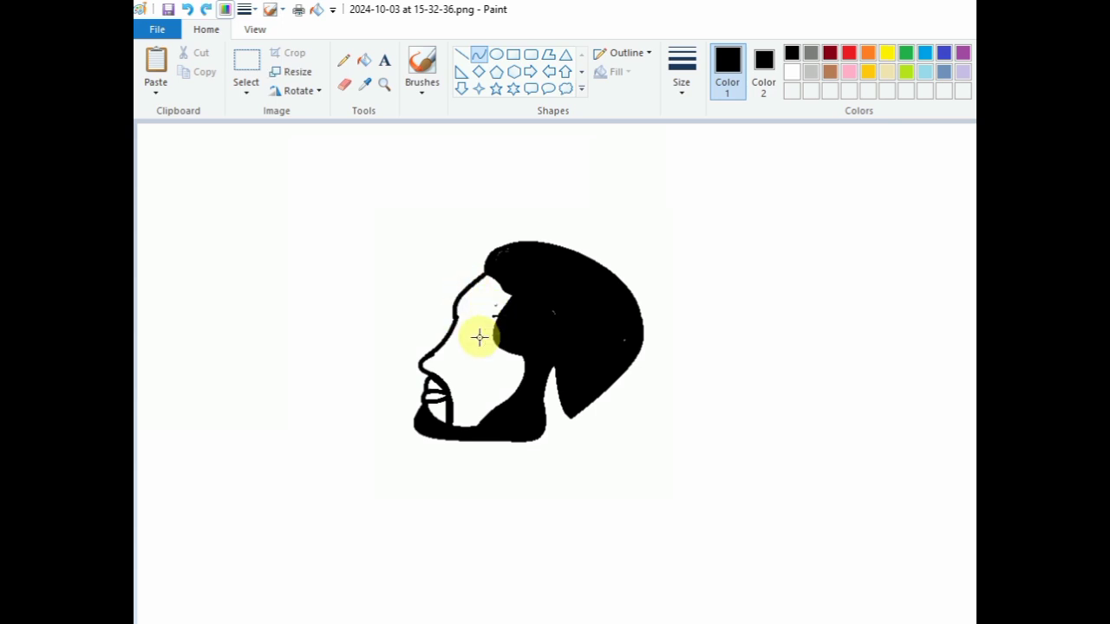
click(479, 337)
Draw a short arched black eyebrow between the brow of the profile and the sideburn
mouse_move(468, 319)
mouse_down()
mouse_move(496, 327)
mouse_move(488, 322)
mouse_up()
mouse_move(488, 323)
mouse_down()
mouse_move(487, 336)
mouse_move(480, 319)
mouse_up()
click(484, 325)
click(569, 303)
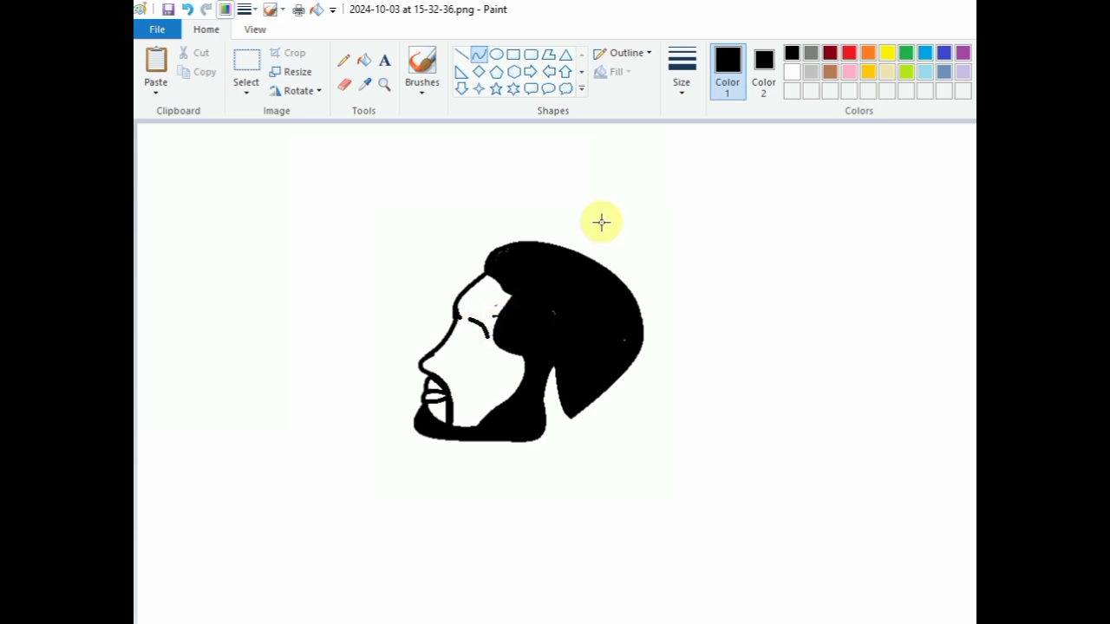
Thin the rear underside of the eyebrow with a white curve, and set Color 1 back to black
click(791, 72)
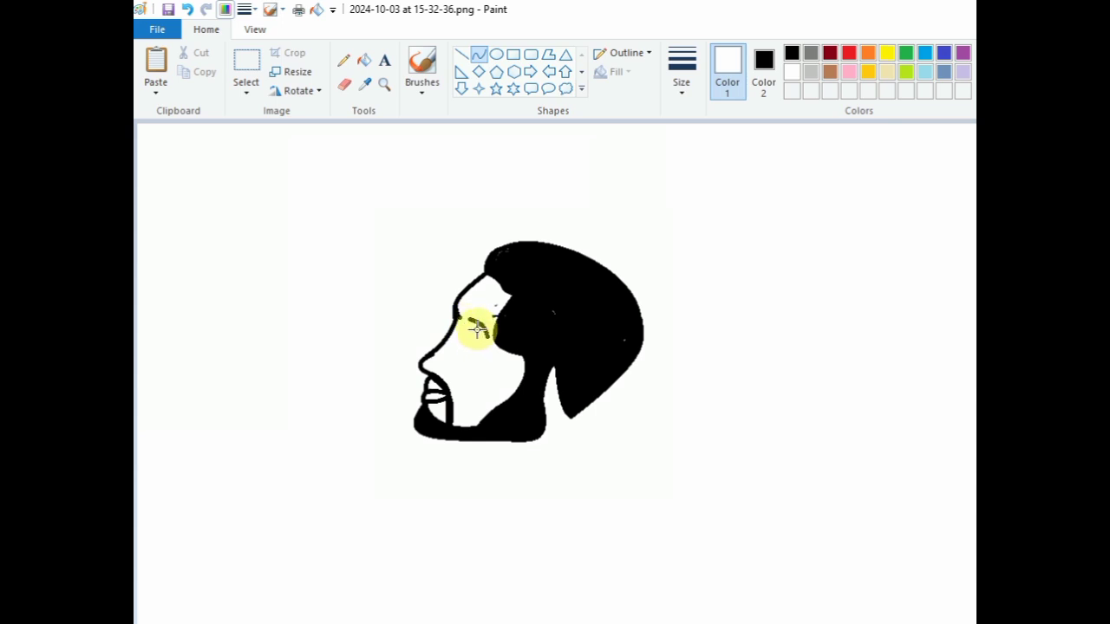
drag(477, 328, 496, 345)
drag(476, 325, 490, 341)
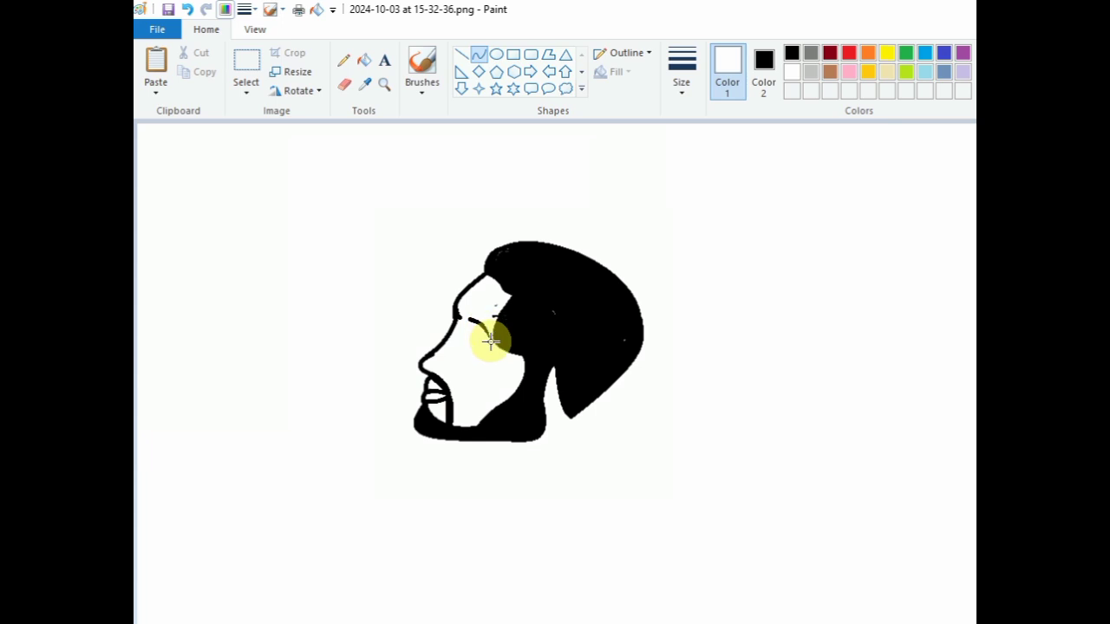
click(491, 340)
click(539, 236)
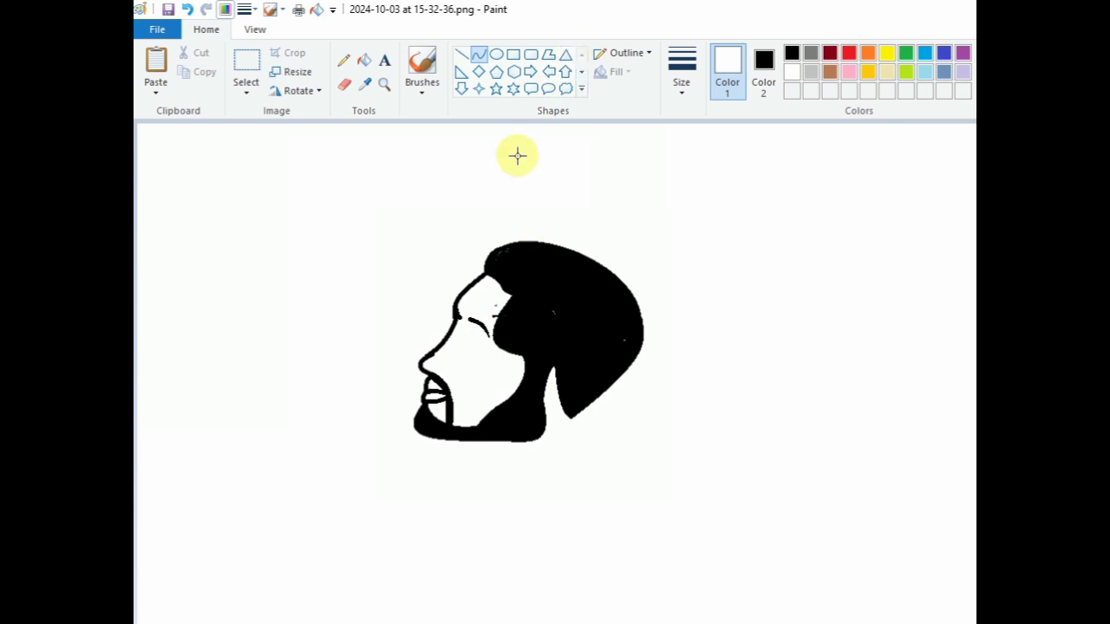
click(790, 58)
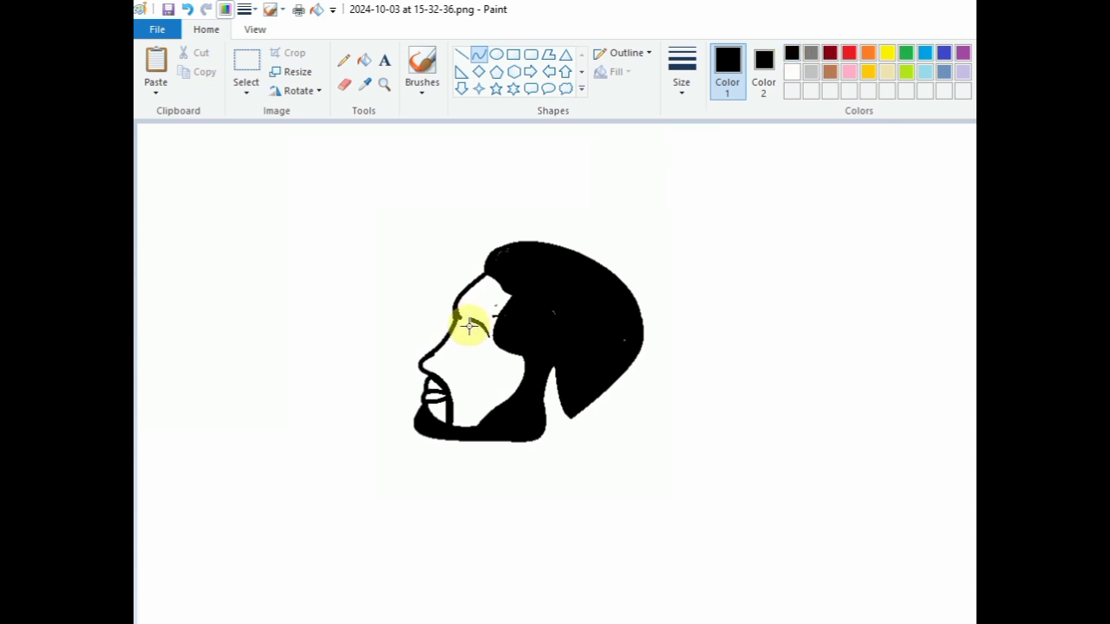
drag(468, 325, 484, 333)
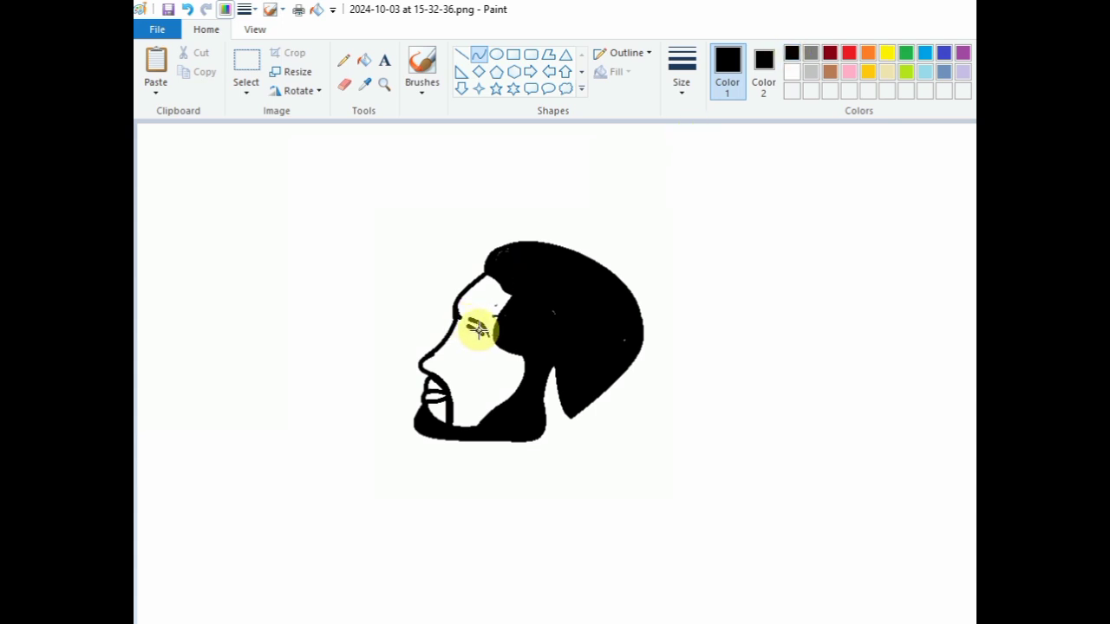
click(475, 327)
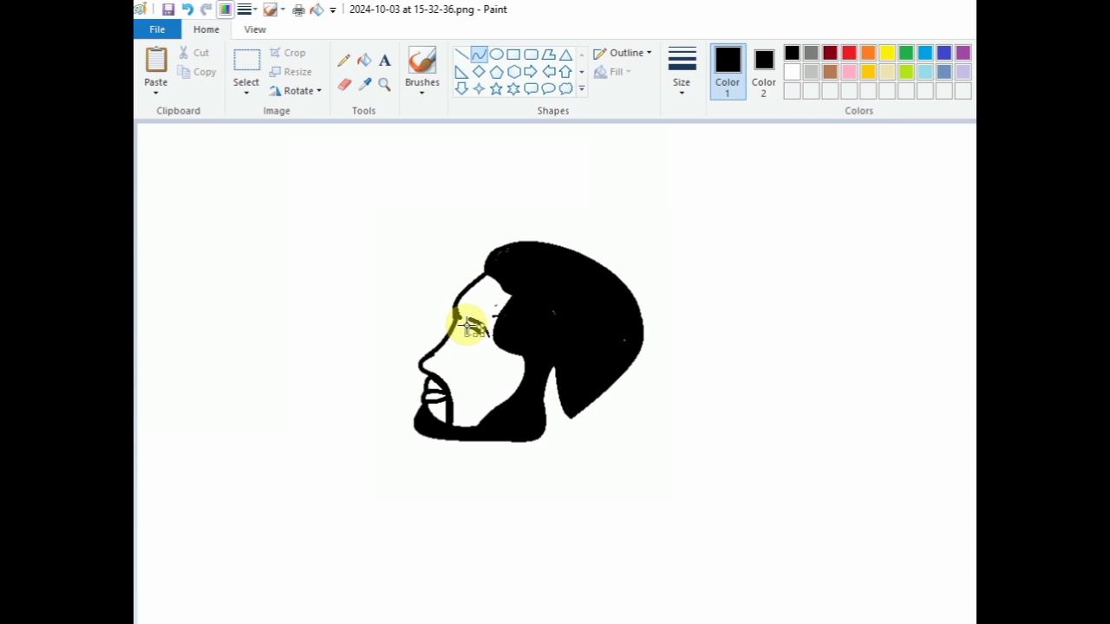
click(548, 305)
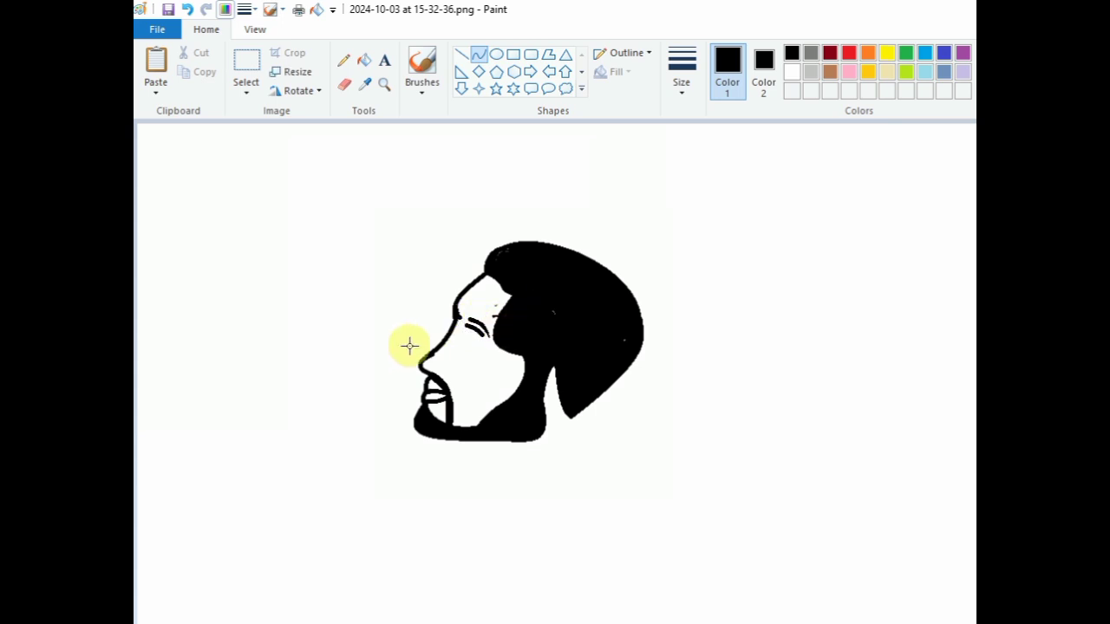
key(ctrl+z)
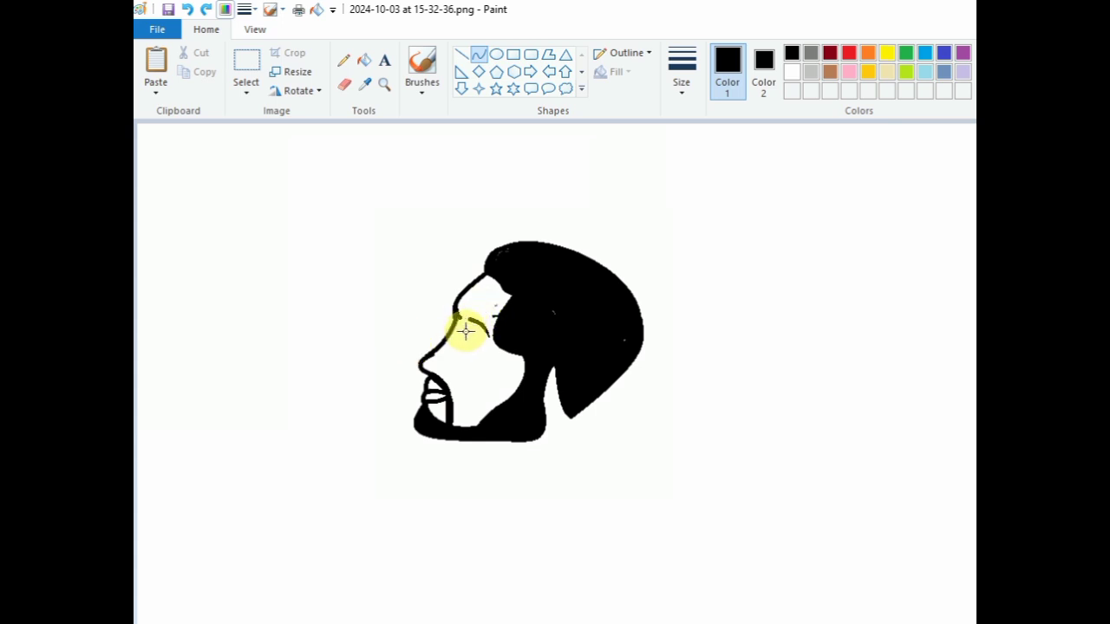
Draw a small eye below the eyebrow from joined black curves for the upper lid, lower lid and front edge
drag(467, 330, 480, 334)
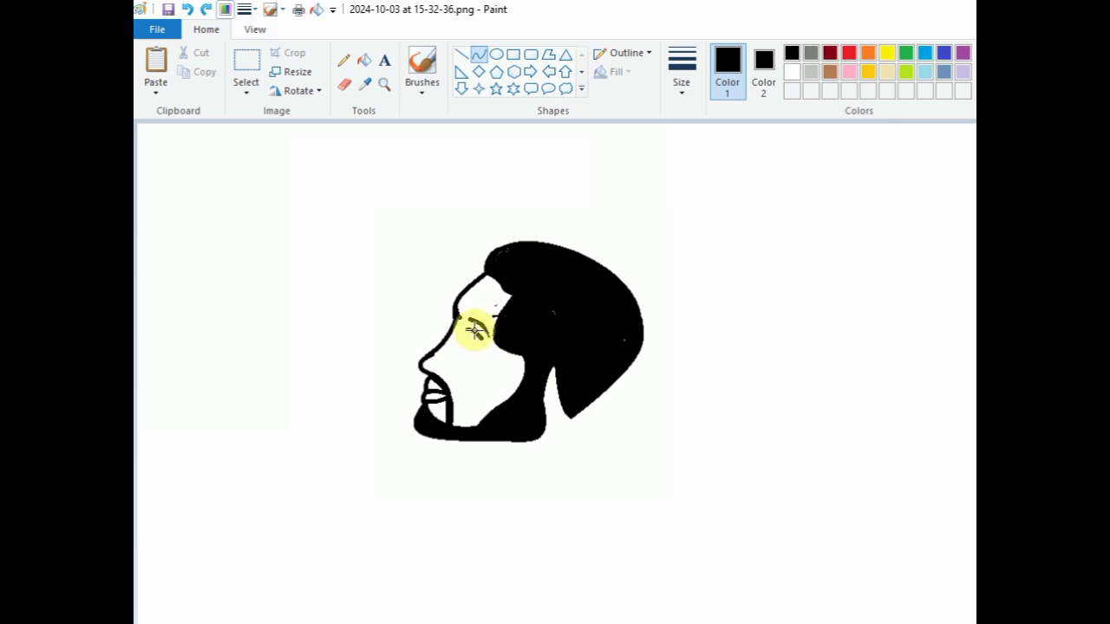
click(475, 330)
click(515, 335)
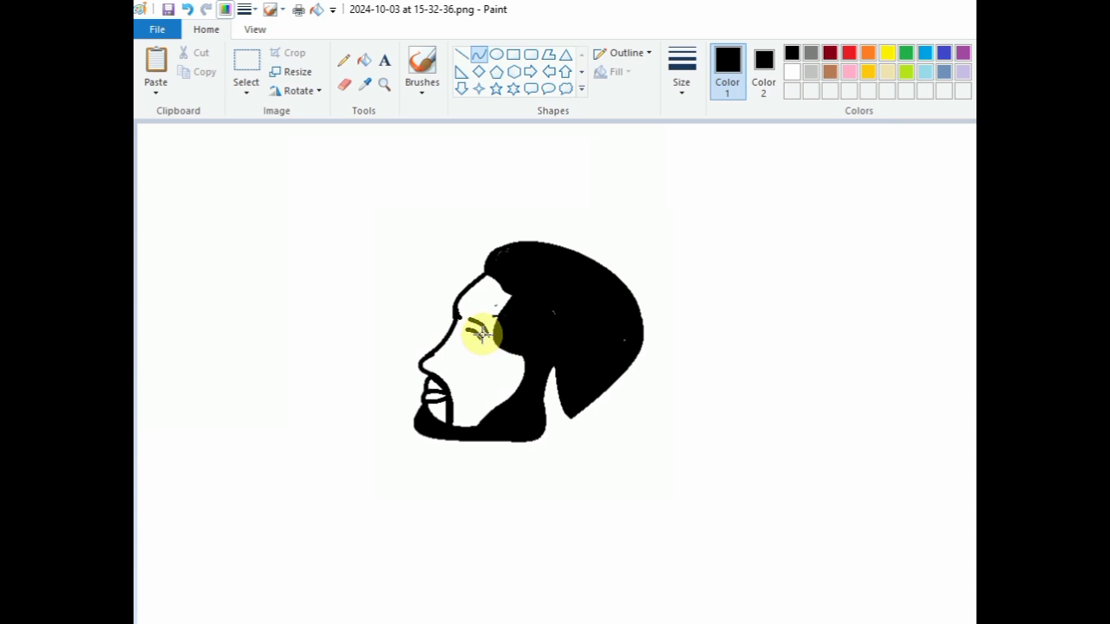
drag(483, 340, 468, 338)
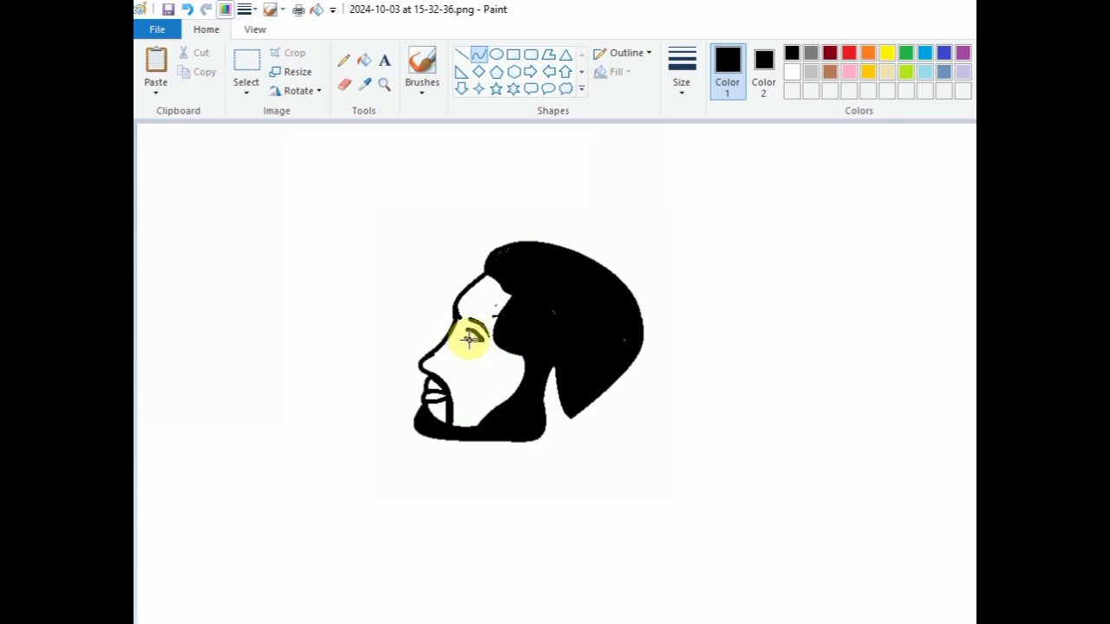
click(470, 340)
click(524, 325)
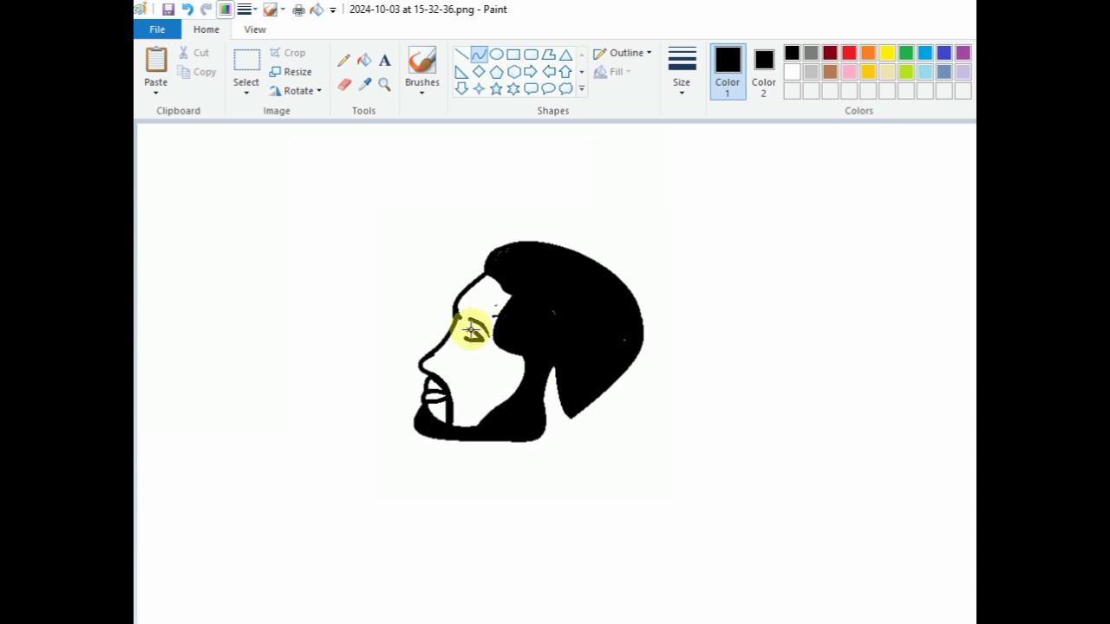
drag(471, 331, 464, 331)
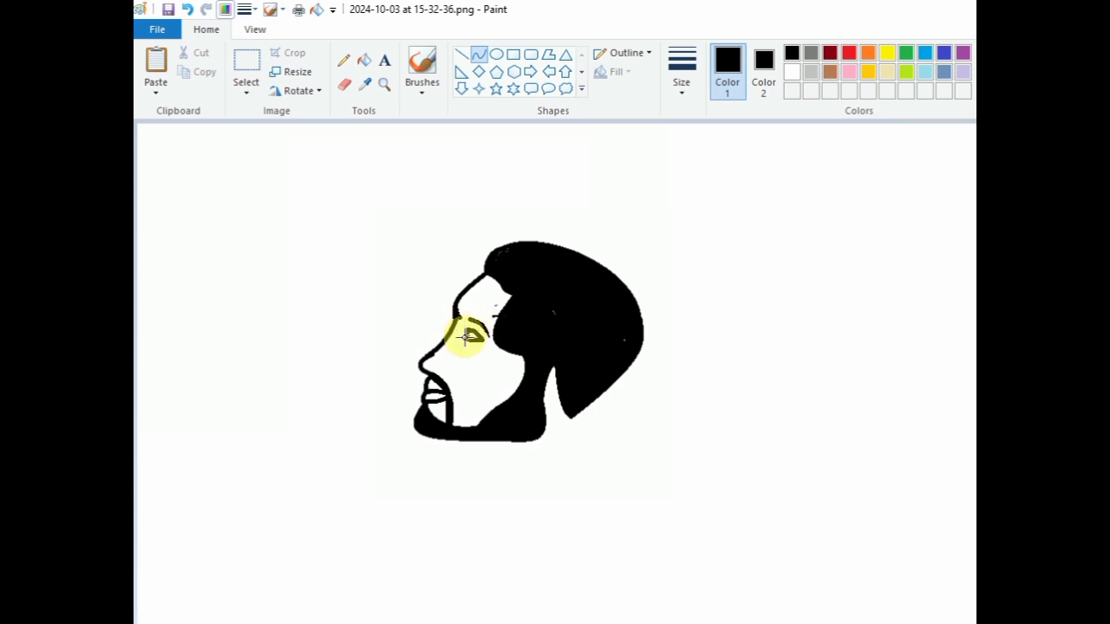
Finish the eye's front edge with a black curve and draw a small curved nostril wing behind the nose tip
click(464, 340)
click(502, 329)
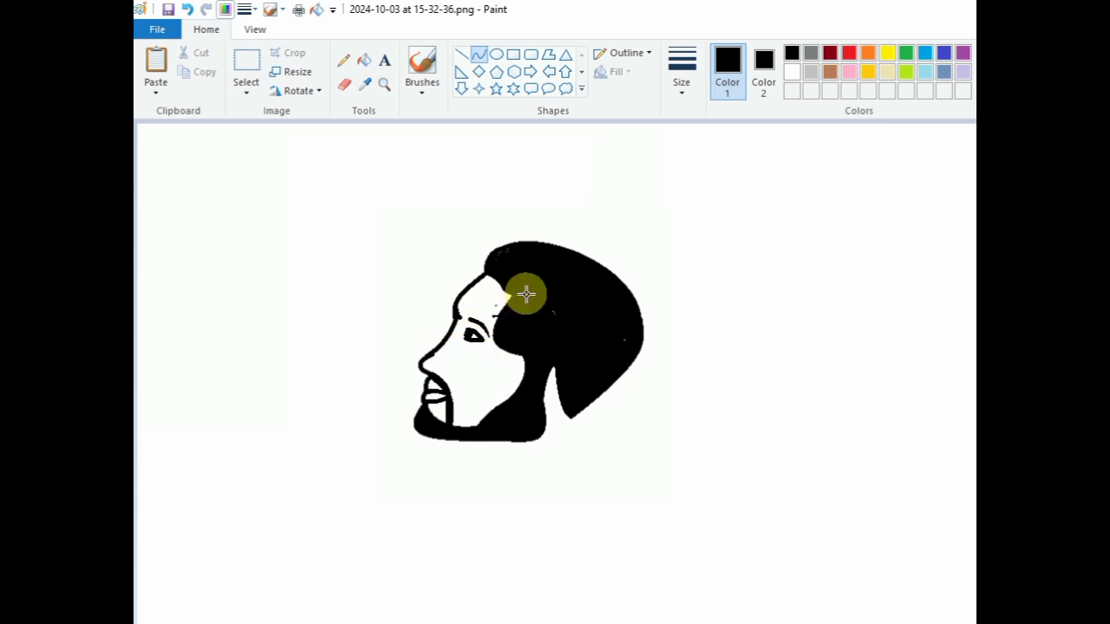
click(465, 58)
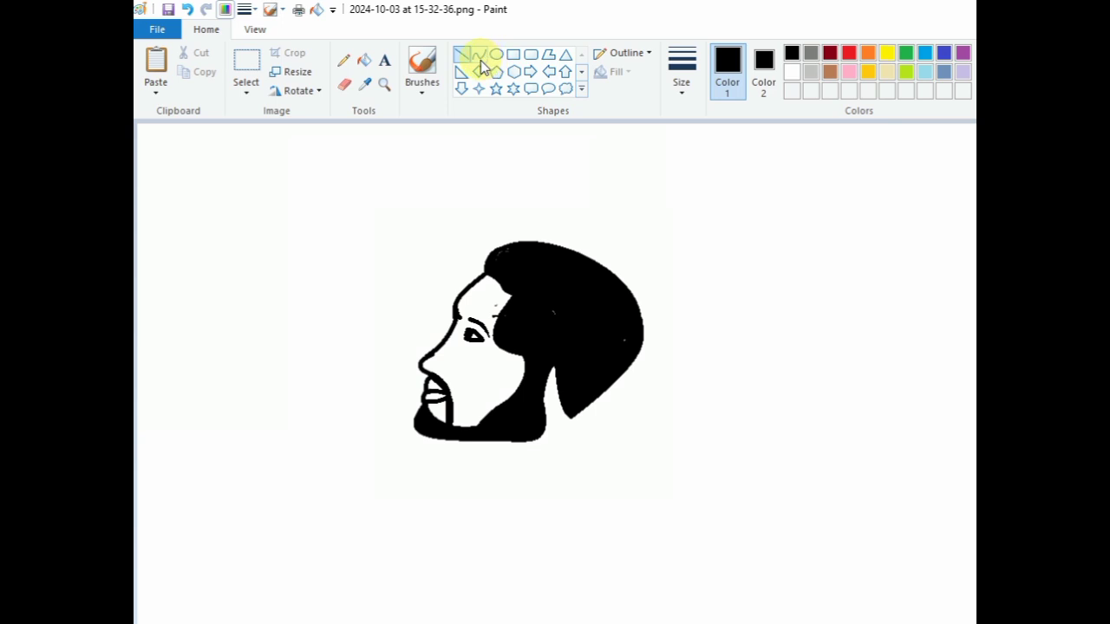
click(479, 60)
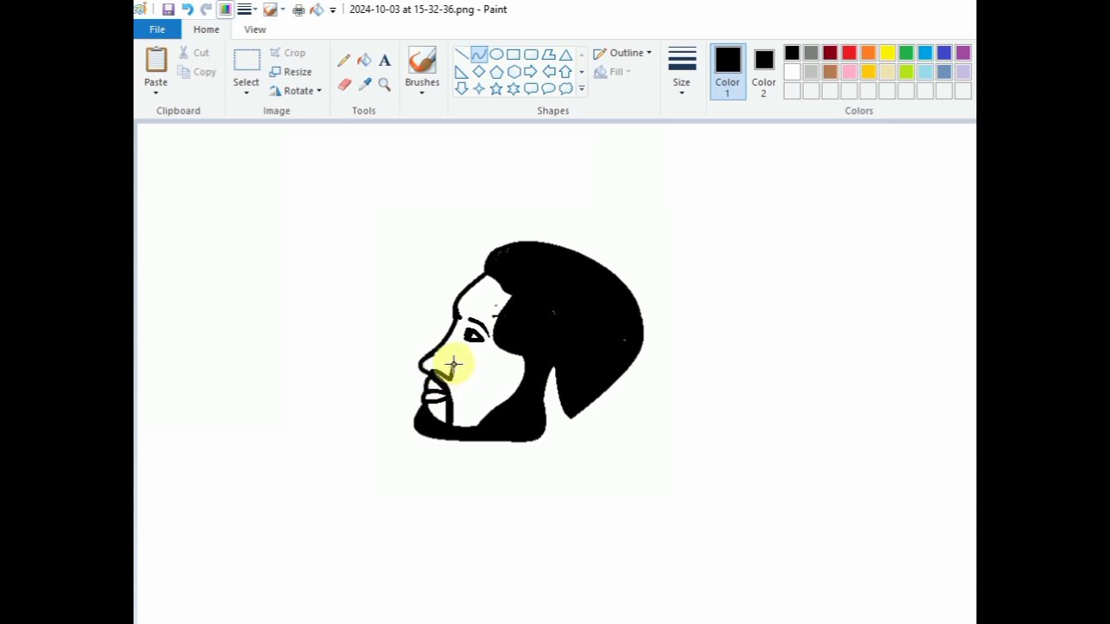
drag(455, 379, 457, 377)
click(533, 361)
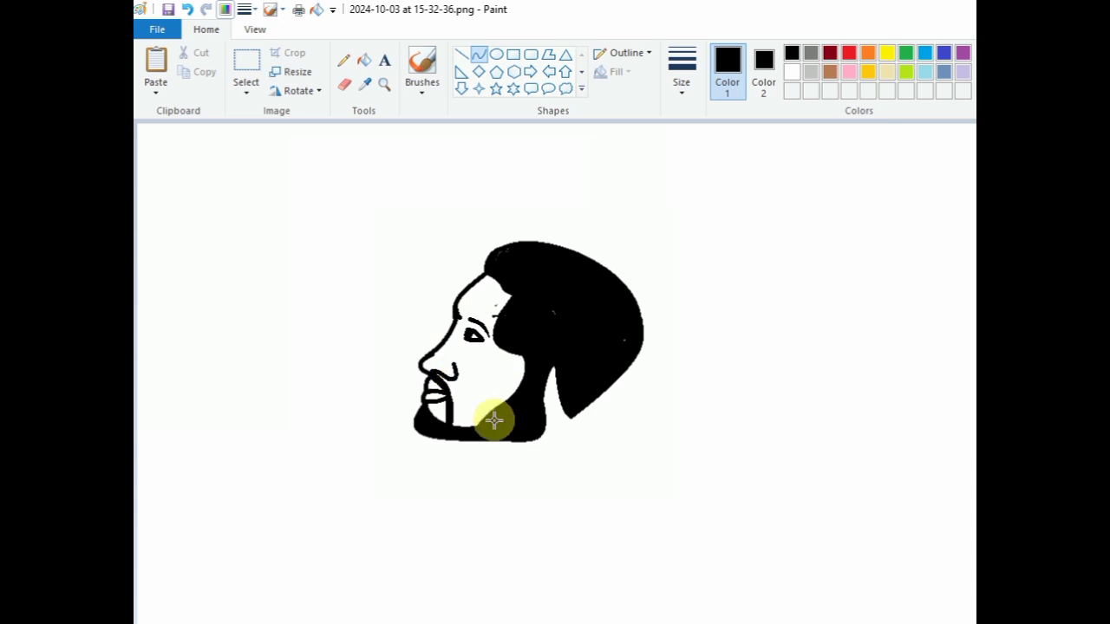
Draw the neck with two black curves, one down from beneath the beard and one down from the nape
mouse_move(466, 434)
mouse_down()
mouse_move(485, 488)
mouse_move(481, 454)
mouse_move(486, 466)
mouse_up()
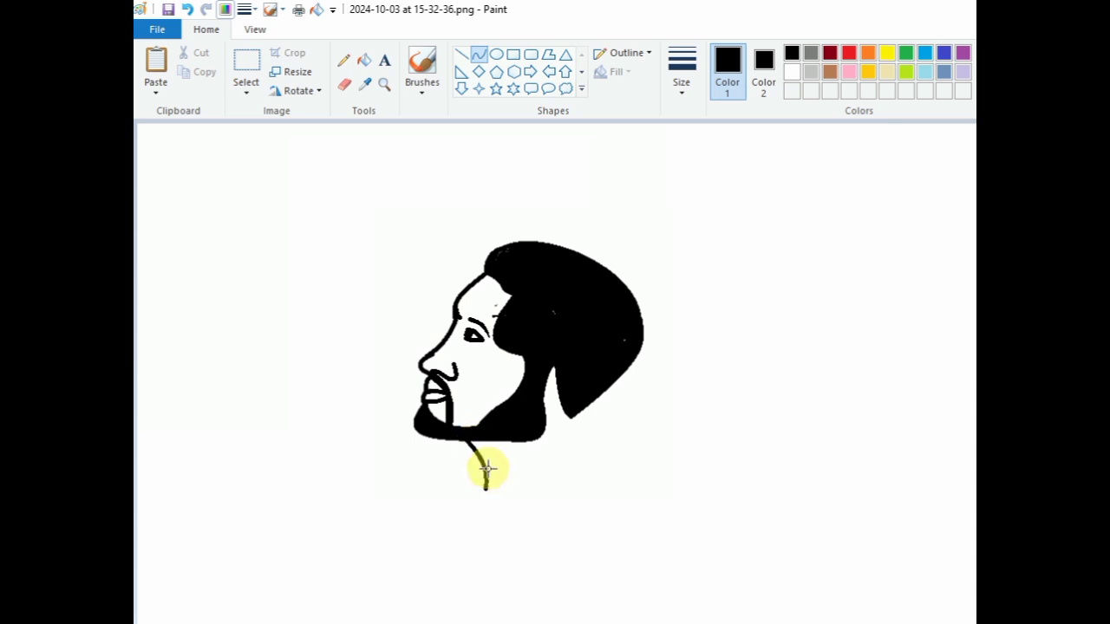
click(614, 438)
mouse_move(578, 413)
mouse_down()
mouse_move(599, 476)
mouse_move(575, 434)
mouse_move(577, 453)
mouse_up()
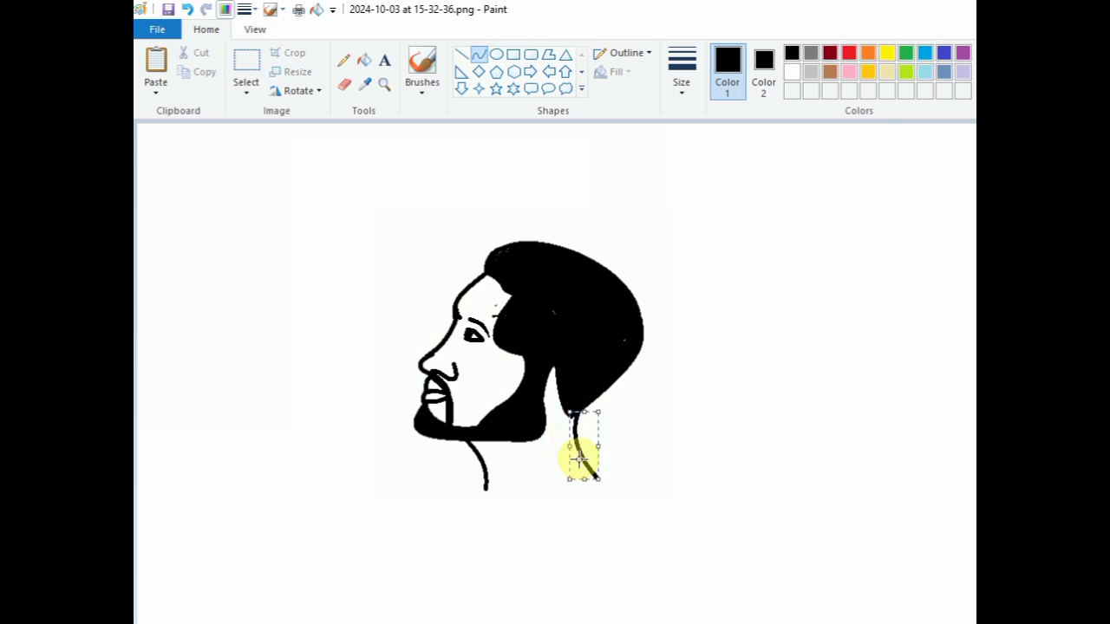
click(664, 424)
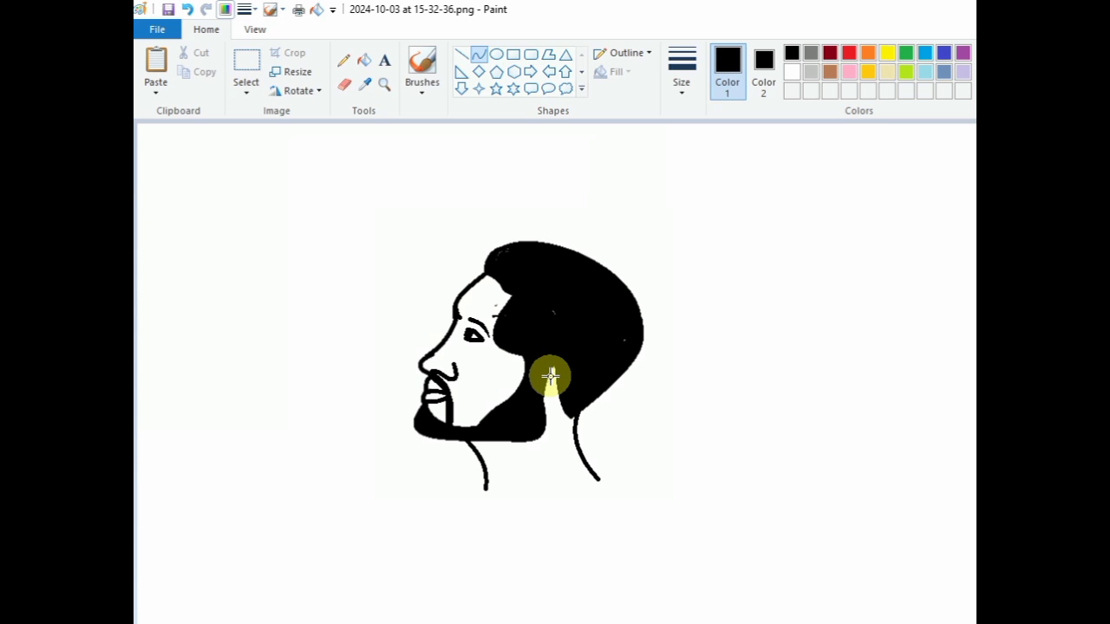
Carve a rounded ear outline into the hair behind the beard with a white curve
drag(554, 393, 563, 366)
click(798, 69)
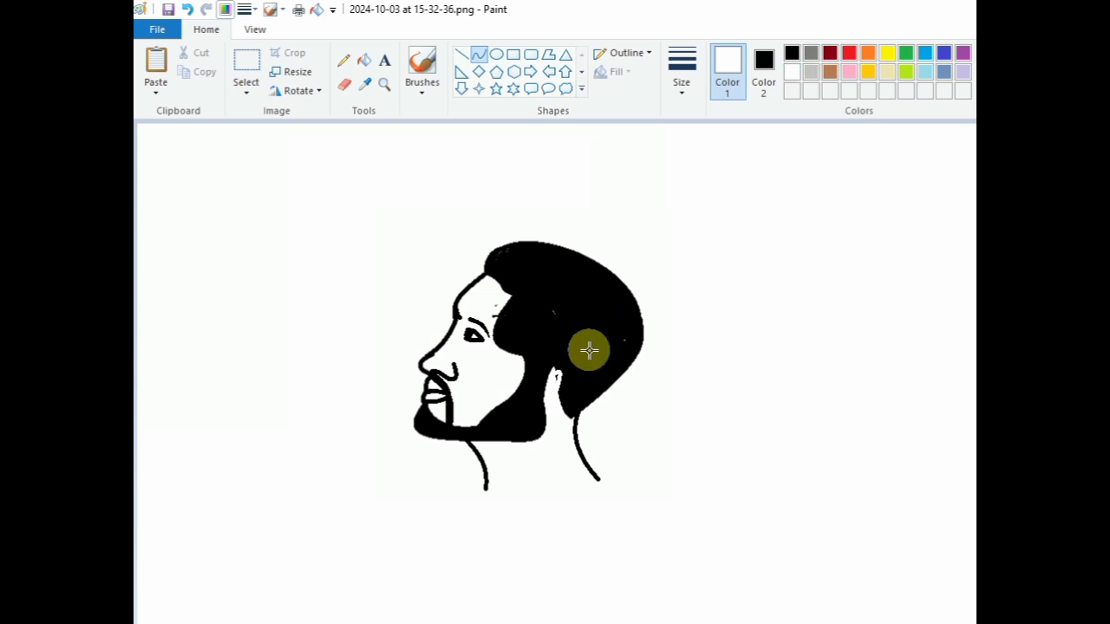
drag(566, 389, 572, 390)
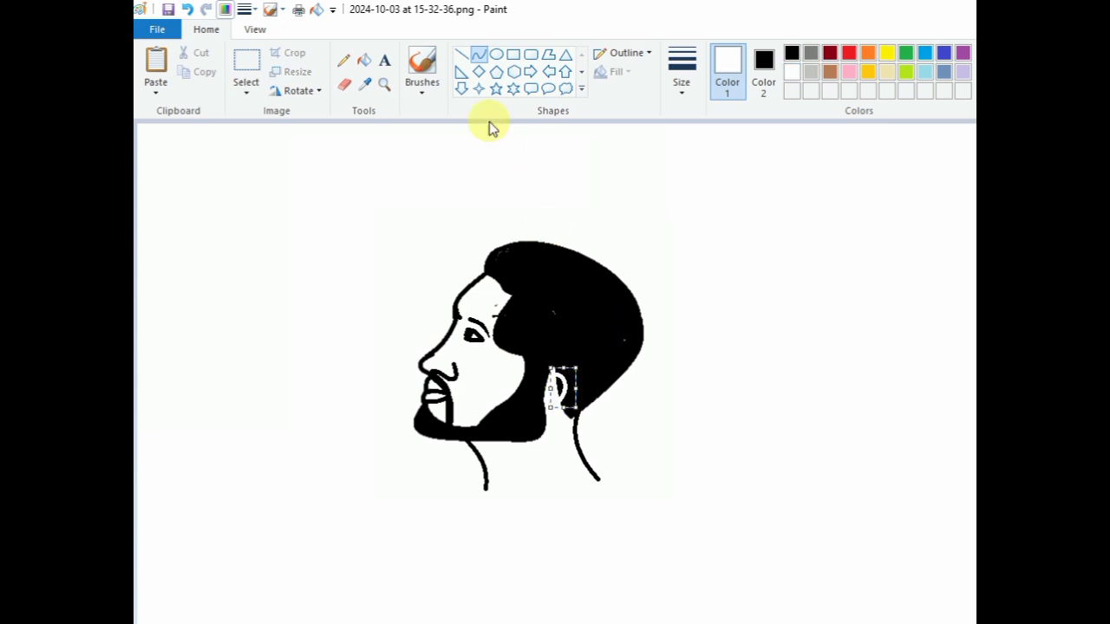
Set Color 2 to white and erase the black inside the ear outline
click(345, 85)
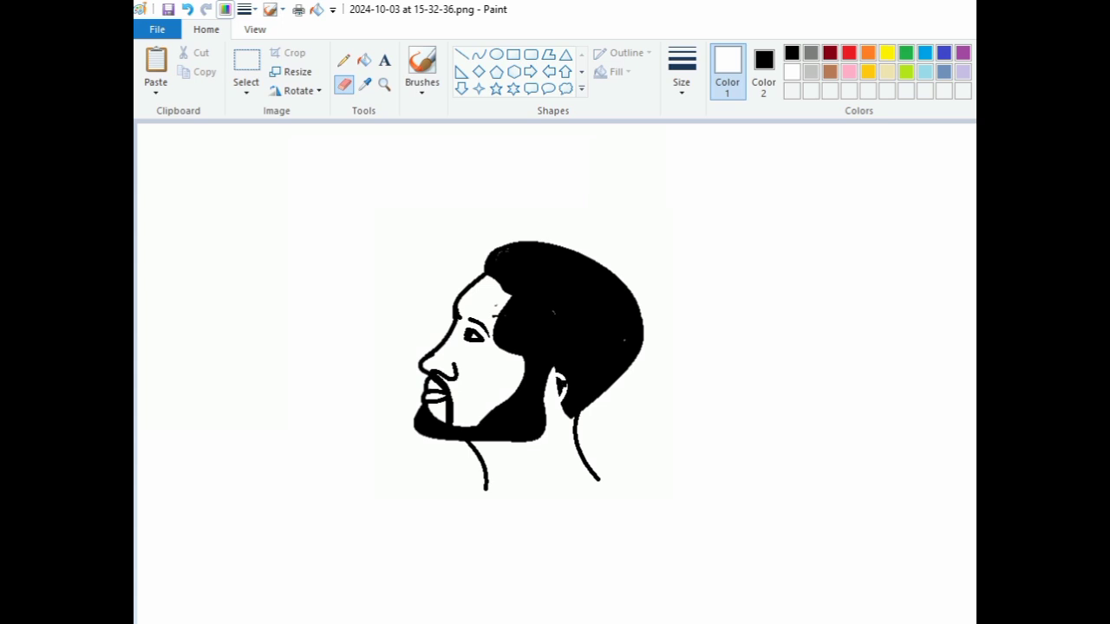
drag(557, 376, 565, 384)
click(773, 66)
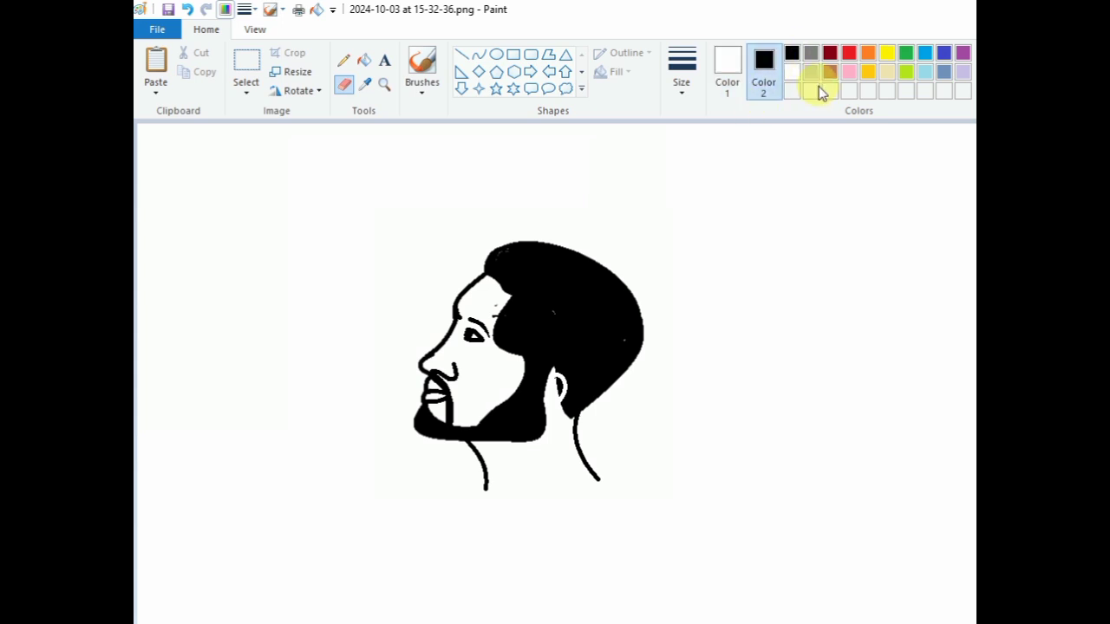
click(735, 66)
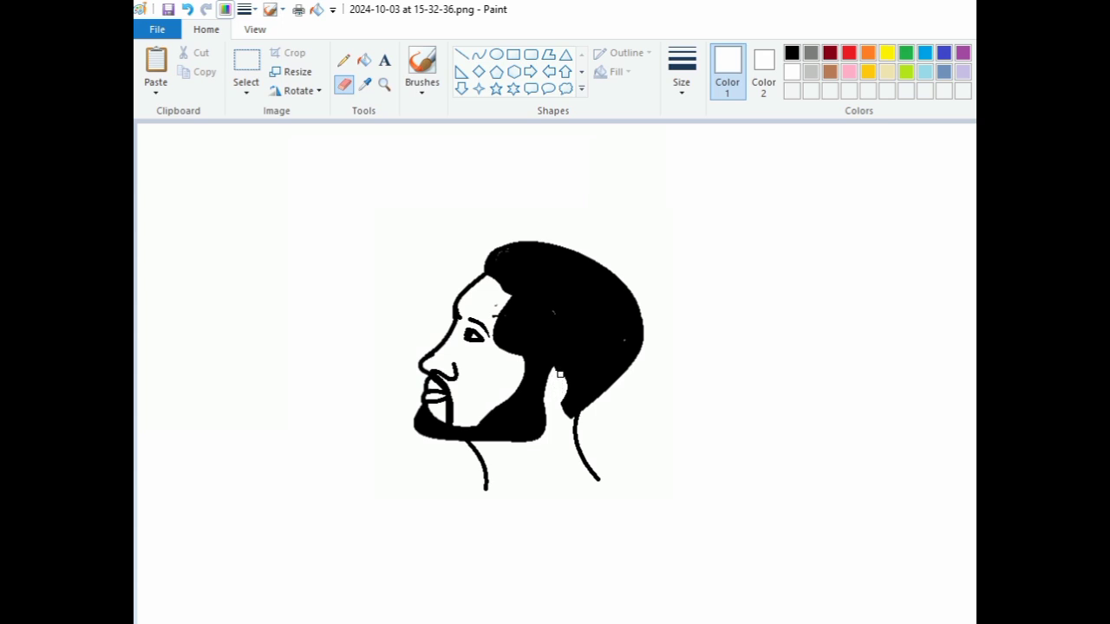
Draw the ear's outer rim and inner fold with black curves inside the white gap behind the beard
click(480, 57)
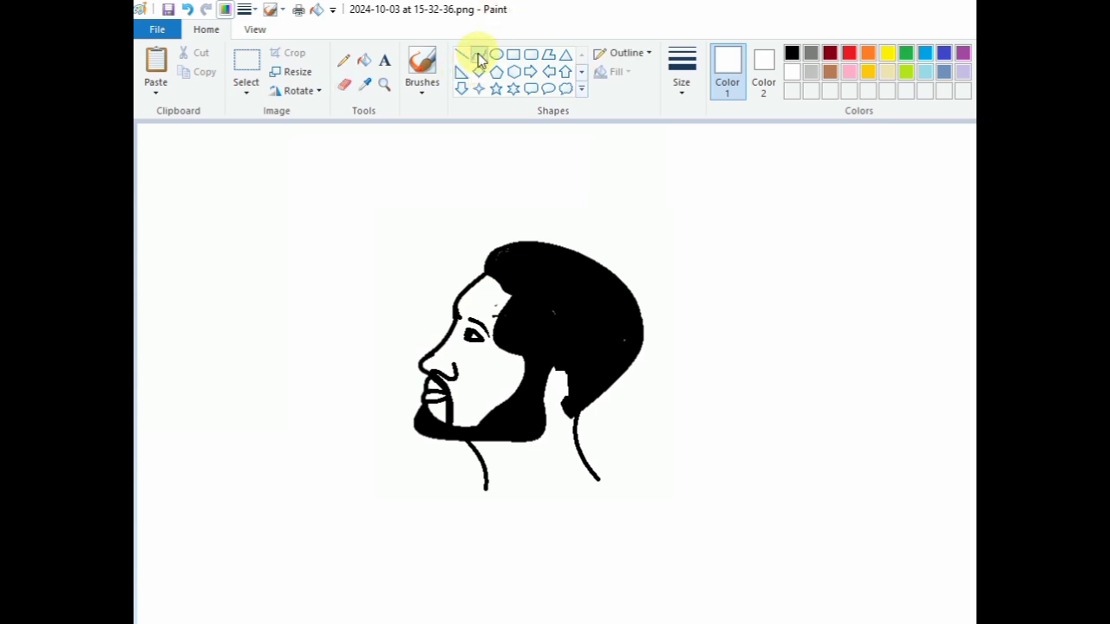
click(791, 53)
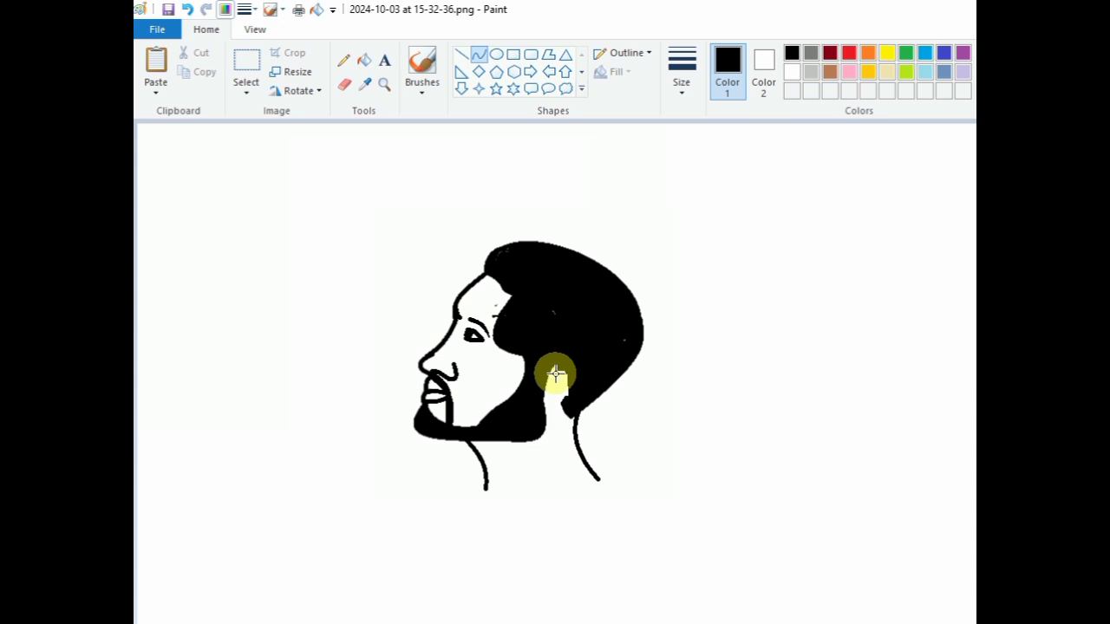
drag(553, 375, 573, 395)
click(561, 394)
Clean up the edges around the ear with the eraser, adjusting its size
click(344, 88)
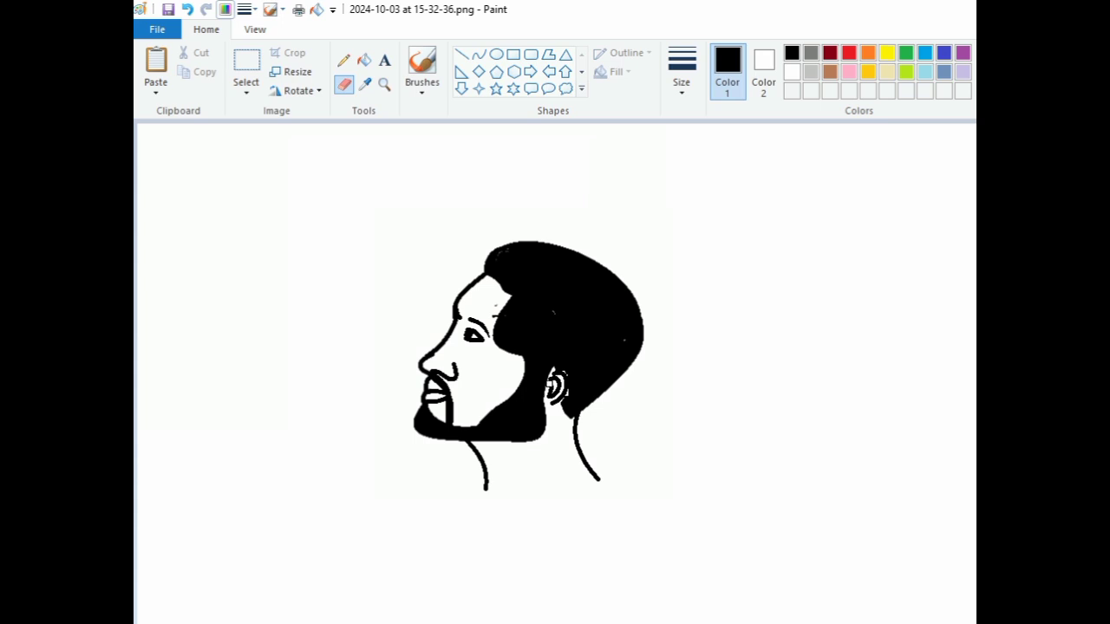
click(675, 76)
click(676, 119)
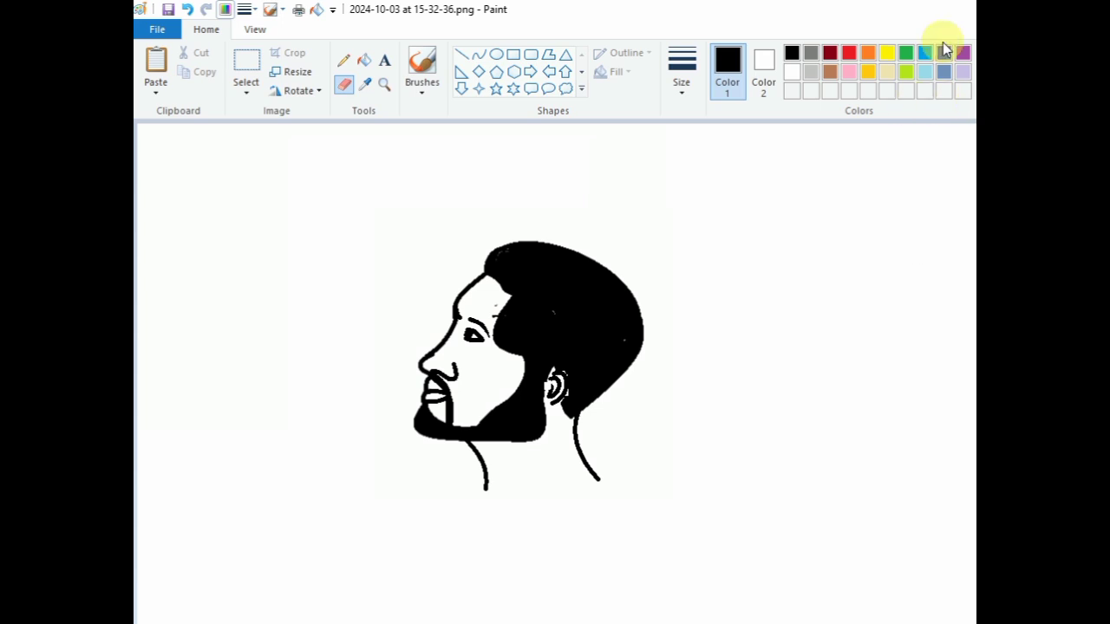
Draw a straight black line across the base of the neck and a curve from the jaw's rear to the front of the neck
click(464, 55)
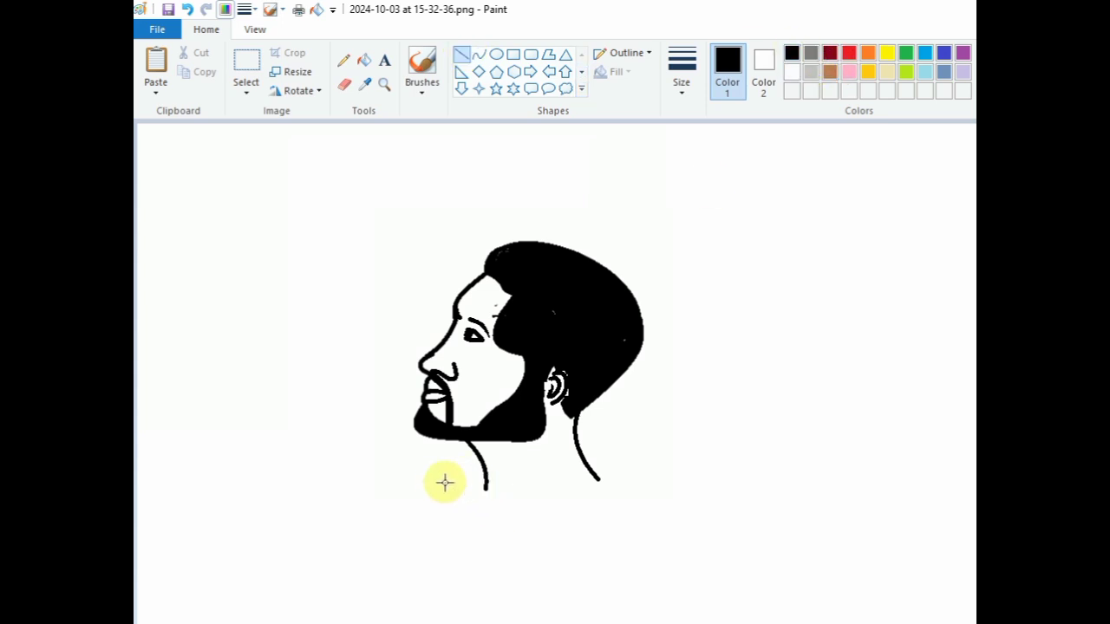
drag(413, 487, 710, 477)
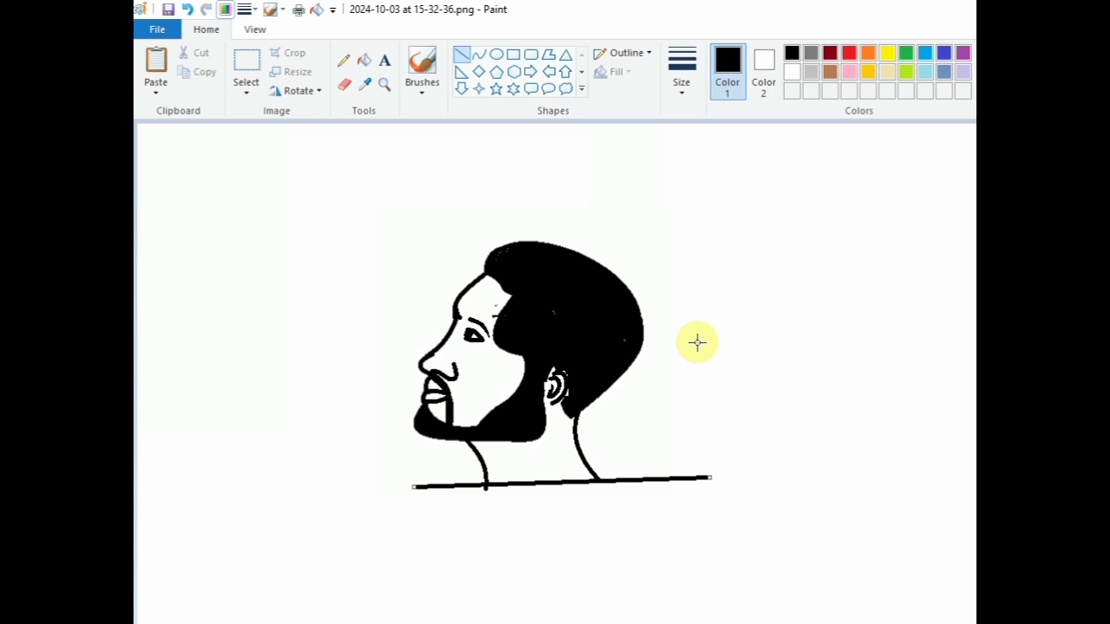
click(480, 54)
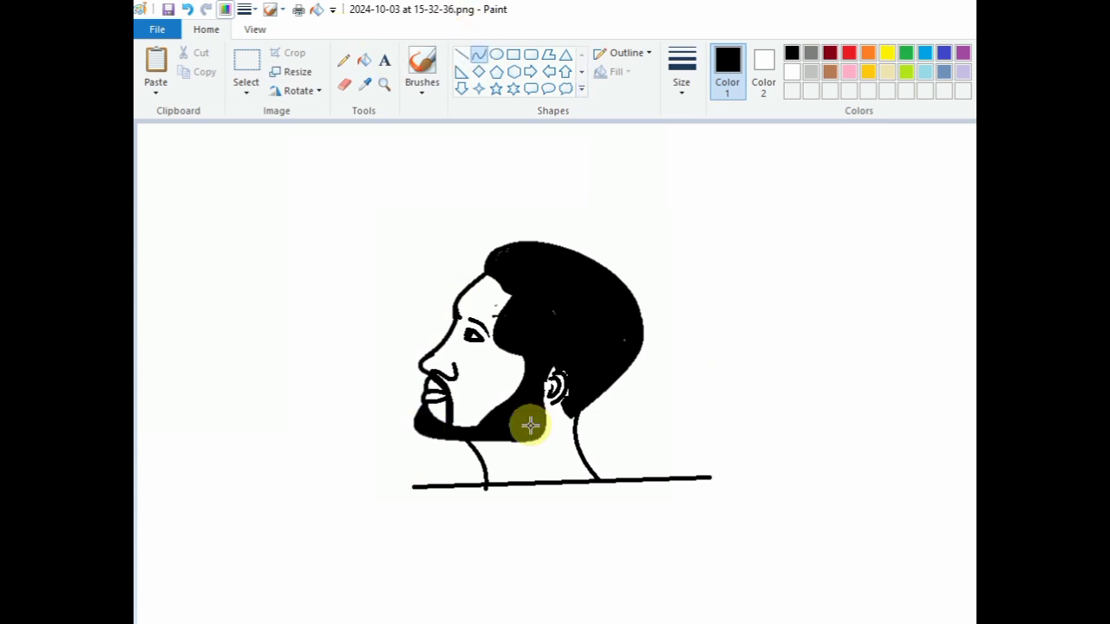
drag(532, 439, 489, 462)
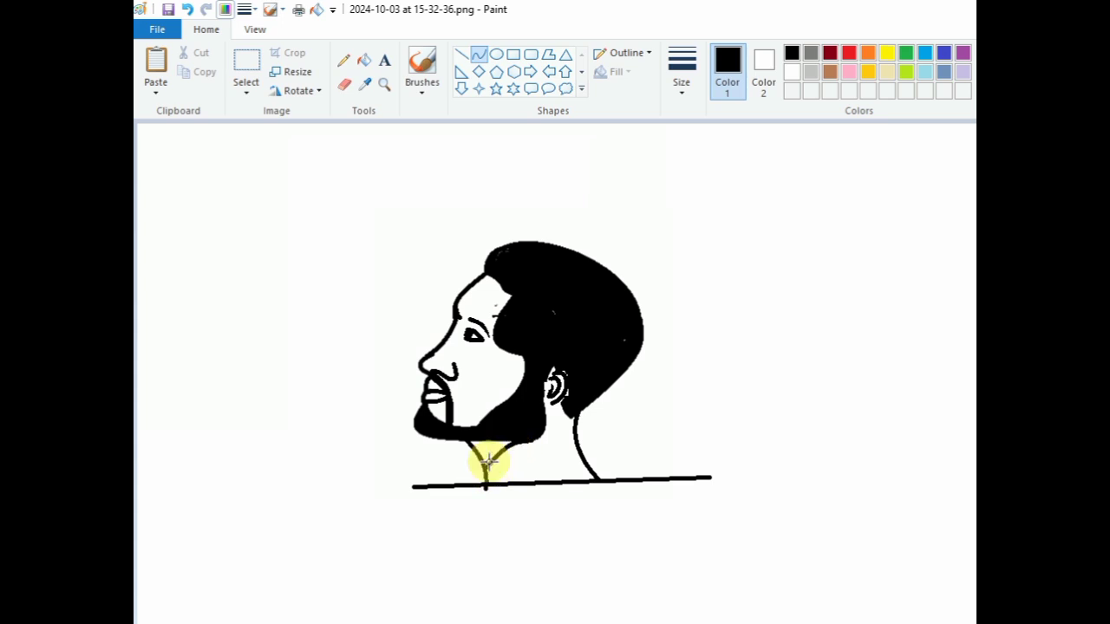
click(489, 463)
click(623, 432)
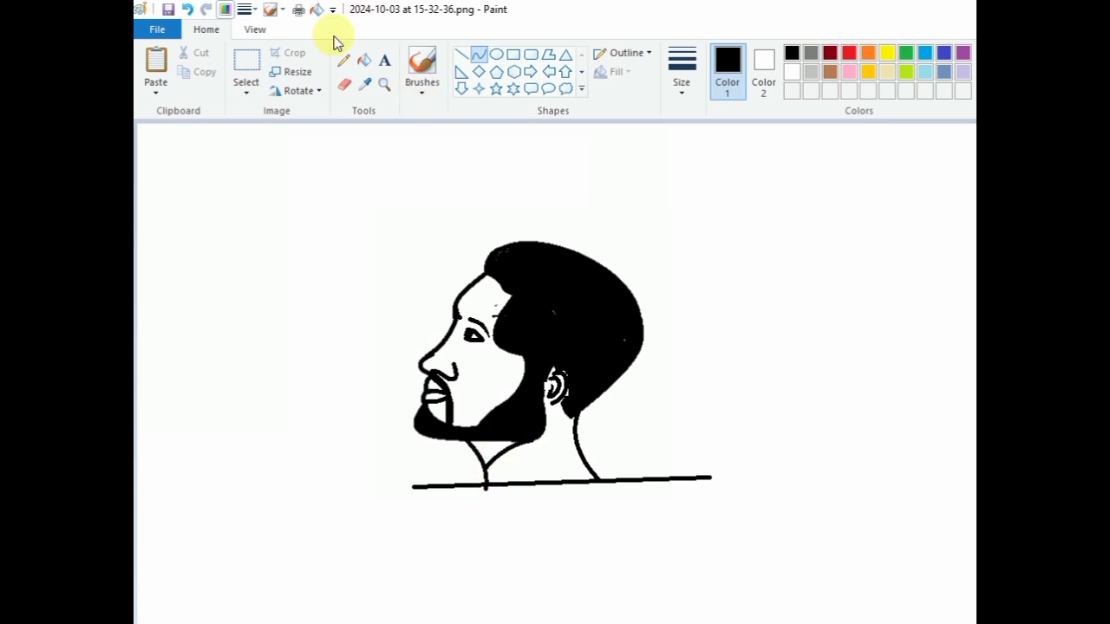
Fill the shadow area under the chin with dark grey (RGB 74, 74, 74) and touch up its white upper edge with the pencil
click(364, 60)
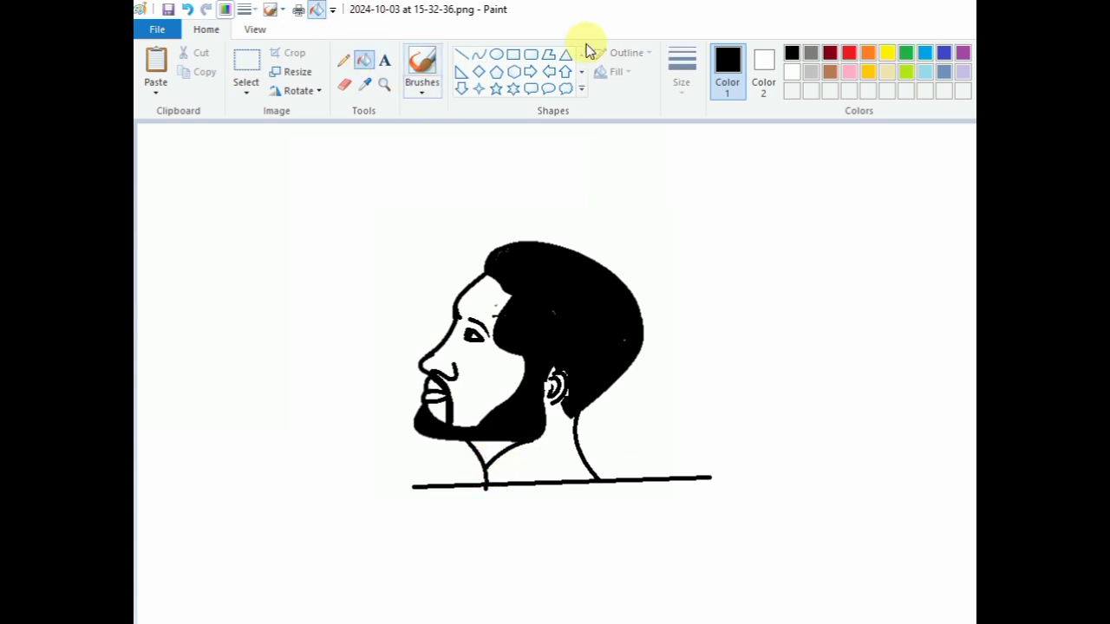
click(811, 52)
click(970, 67)
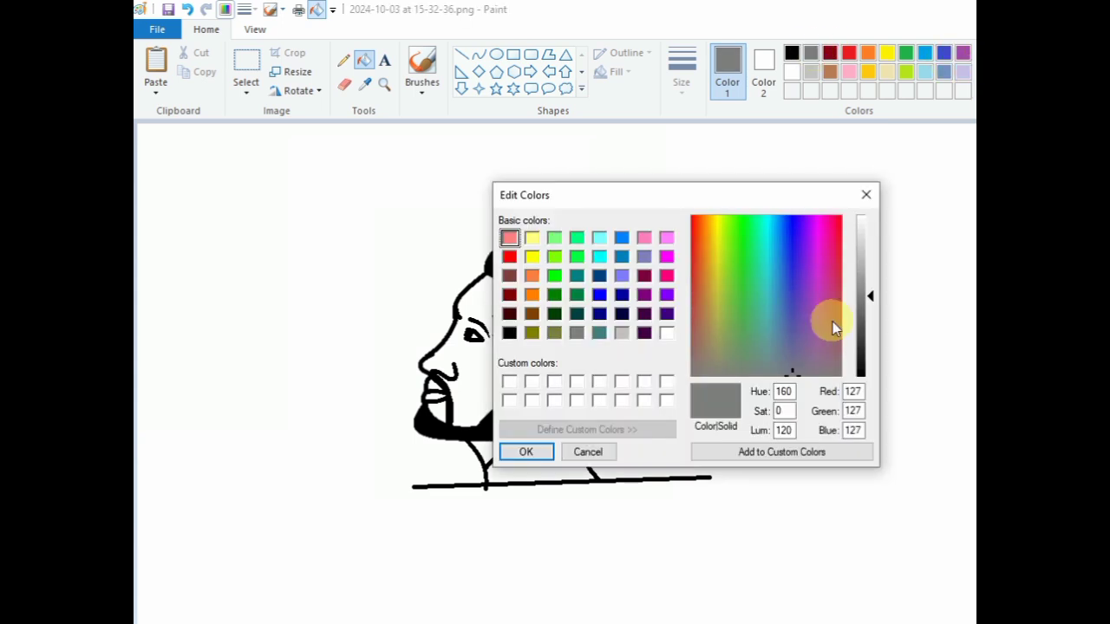
drag(858, 321, 867, 329)
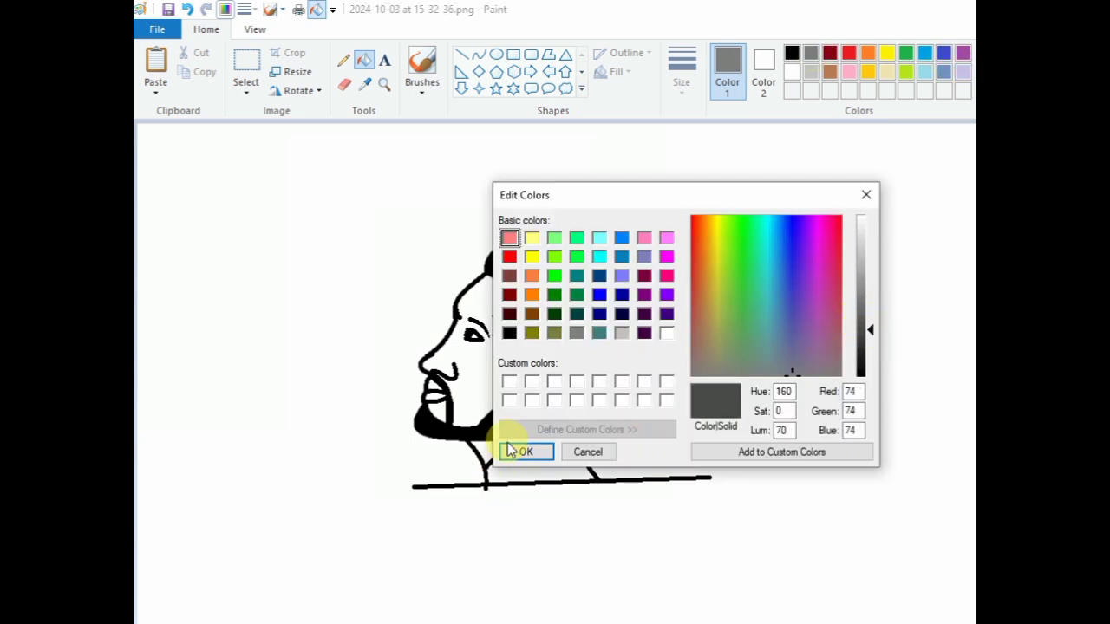
click(517, 452)
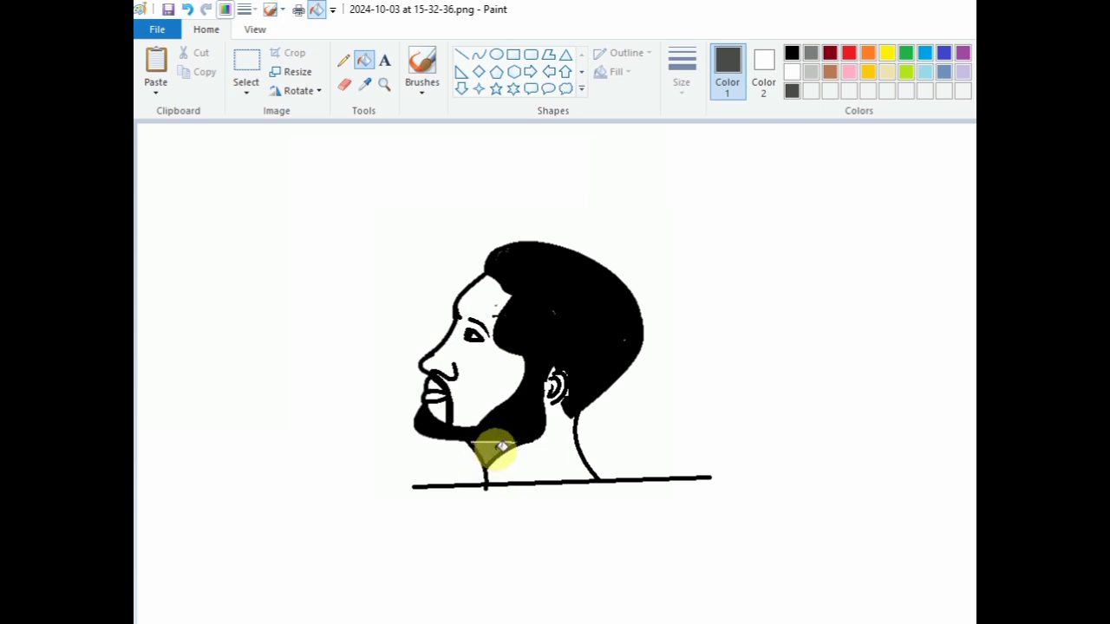
click(500, 448)
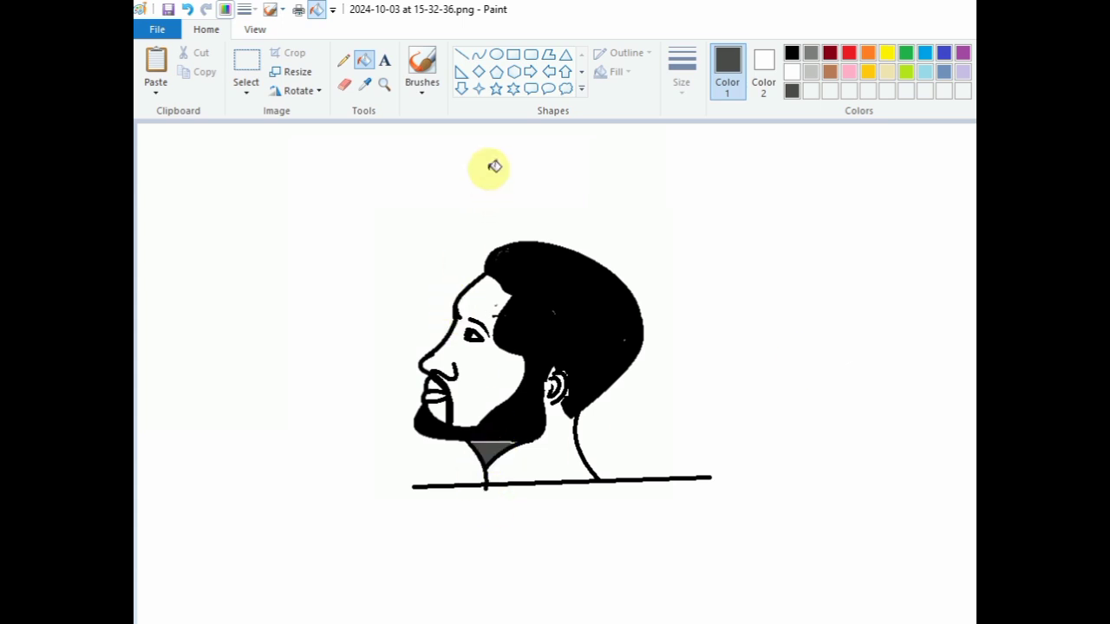
click(345, 63)
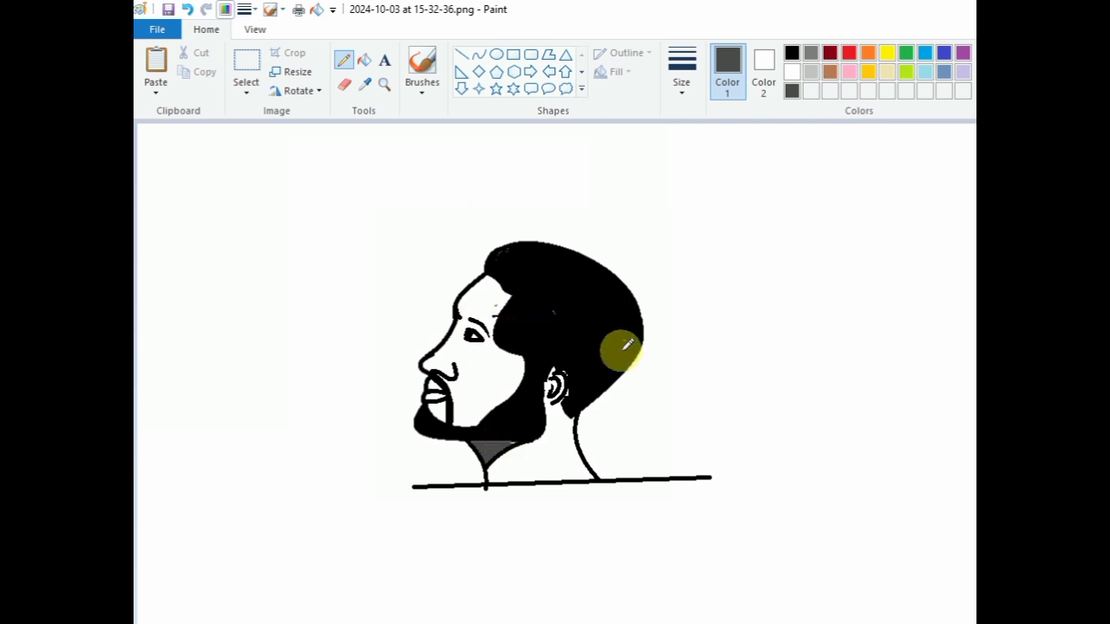
Mix a golden skin tone for Color 1 by darkening the palette's light yellow as a custom color
click(365, 84)
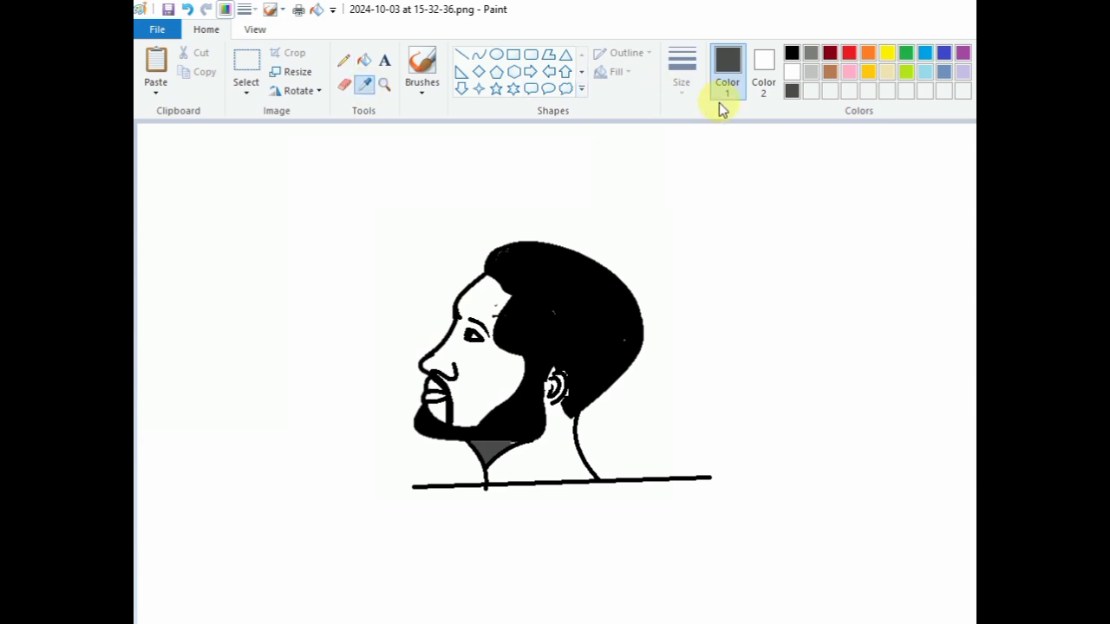
click(887, 73)
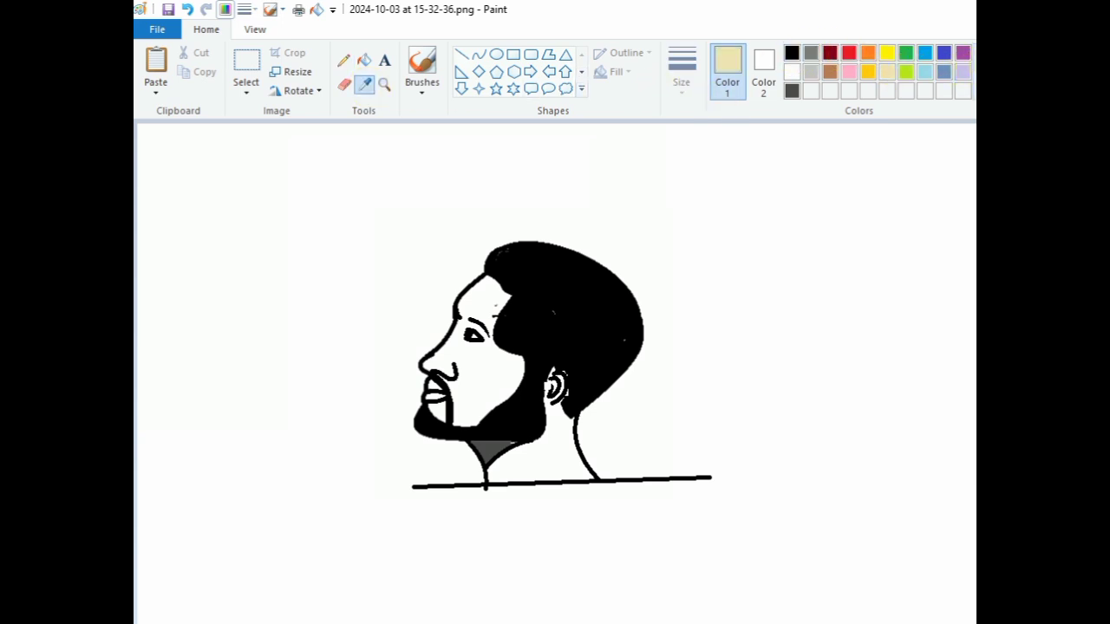
click(974, 71)
mouse_move(869, 290)
mouse_down()
mouse_move(870, 302)
mouse_move(871, 292)
mouse_up()
click(527, 452)
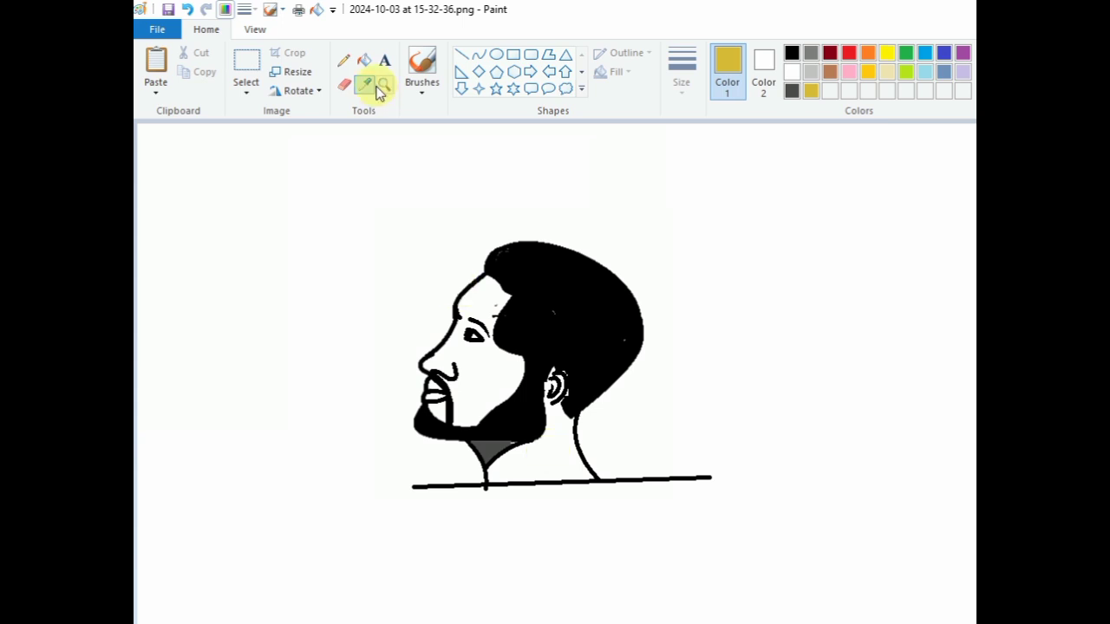
Fill the face, chin, neck and ear with the golden skin tone, undoing the fill that spills over the black hair
click(364, 61)
click(520, 374)
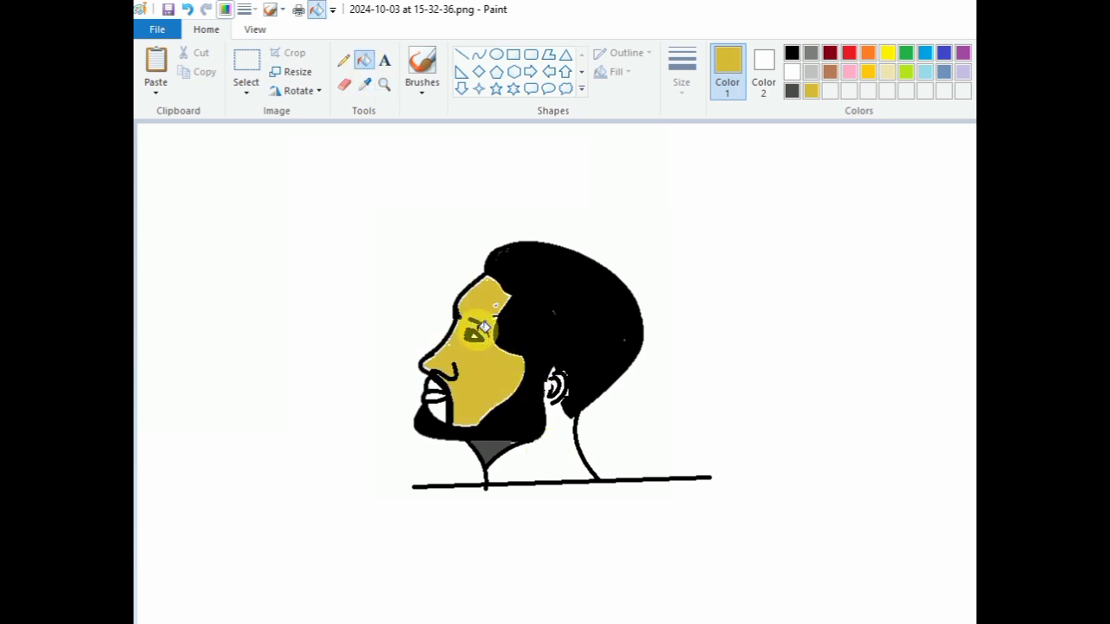
click(436, 409)
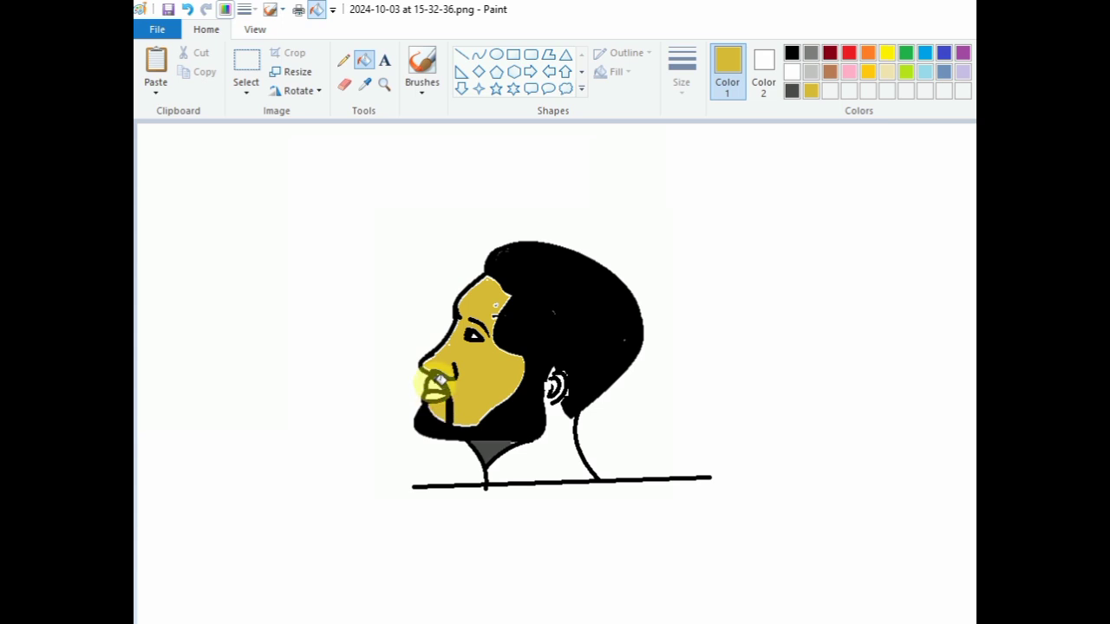
click(565, 447)
click(552, 385)
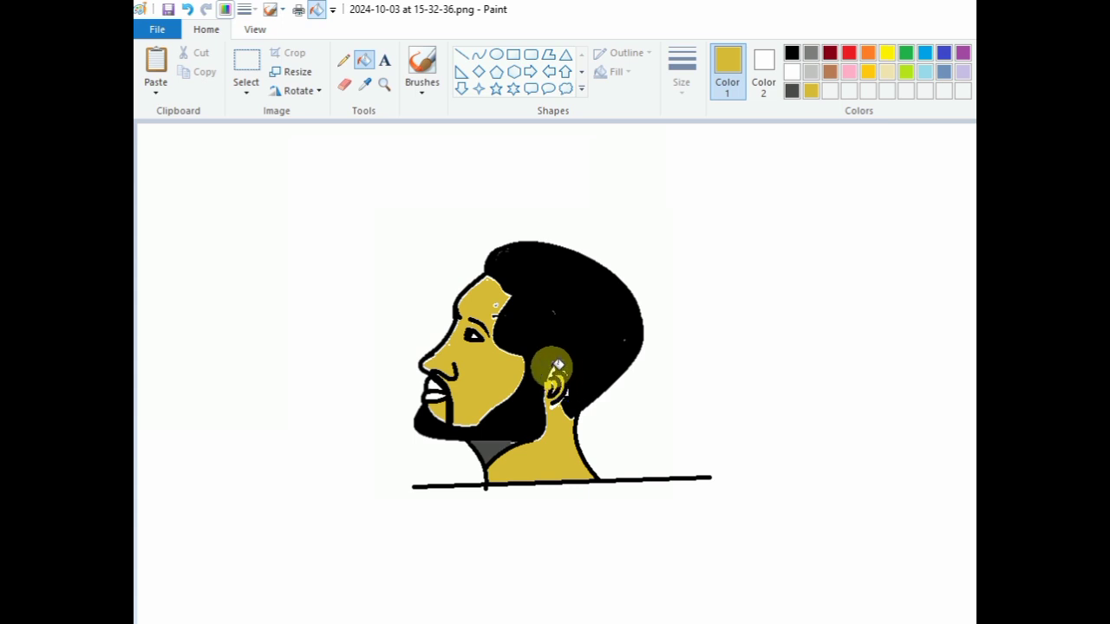
click(557, 367)
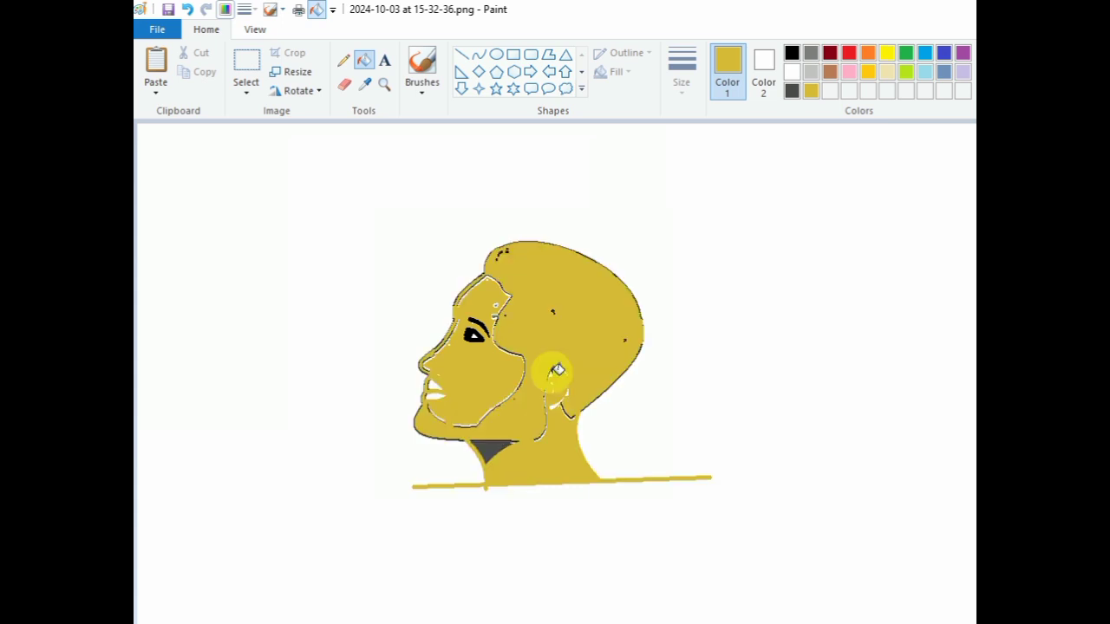
key(ctrl+z)
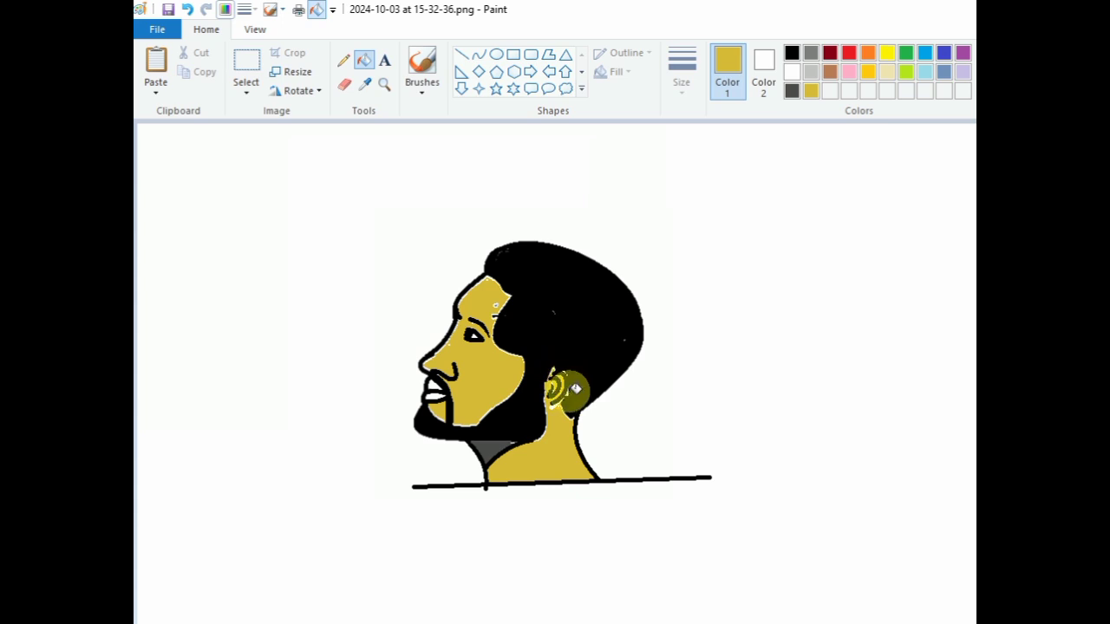
Shade the grey area under the chin with black brush strokes
click(791, 53)
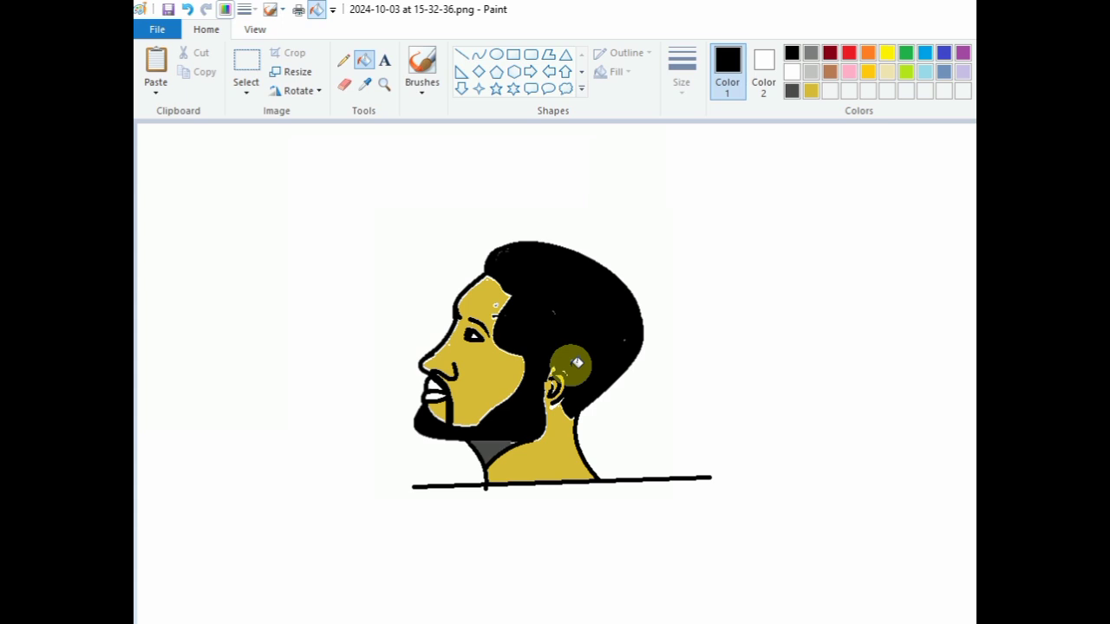
click(422, 90)
click(431, 162)
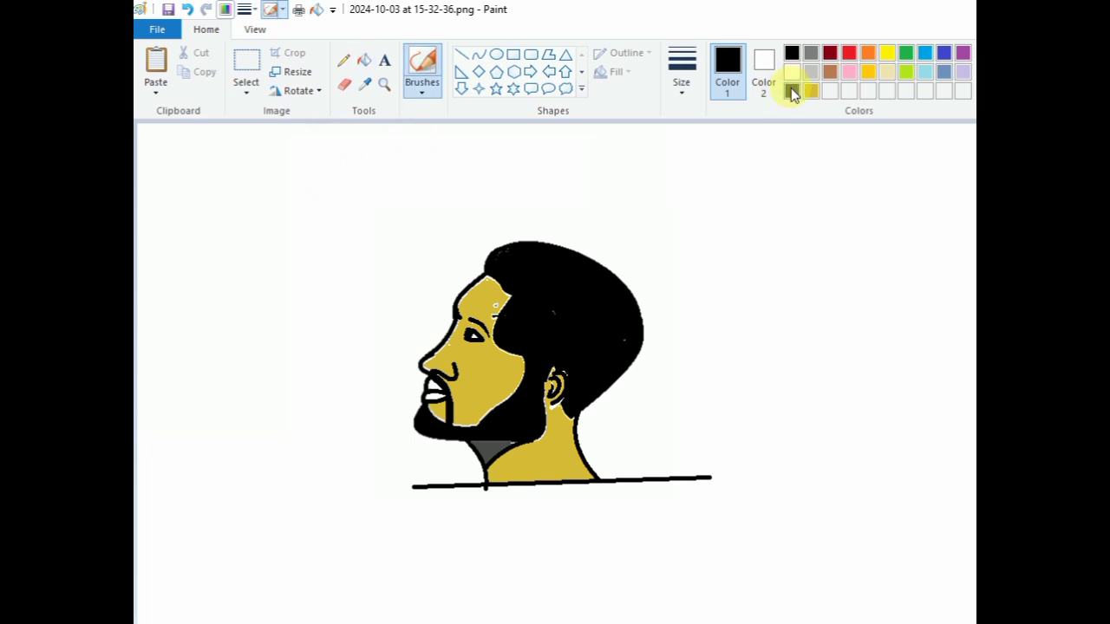
click(792, 90)
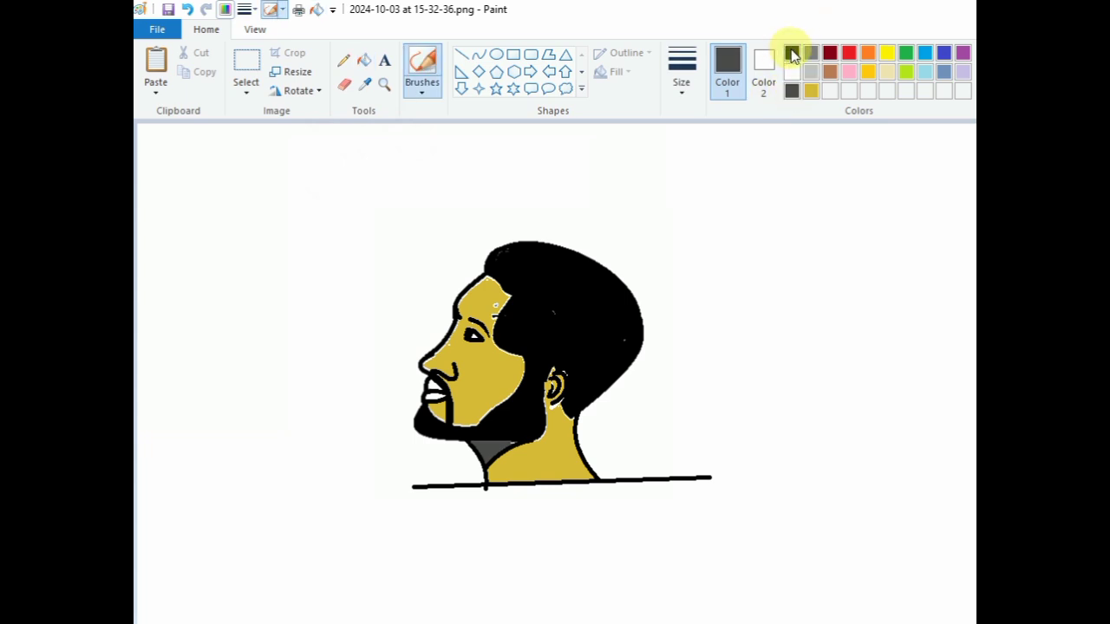
click(792, 53)
mouse_move(482, 449)
mouse_down()
mouse_move(513, 441)
mouse_move(489, 459)
mouse_move(475, 437)
mouse_up()
click(526, 459)
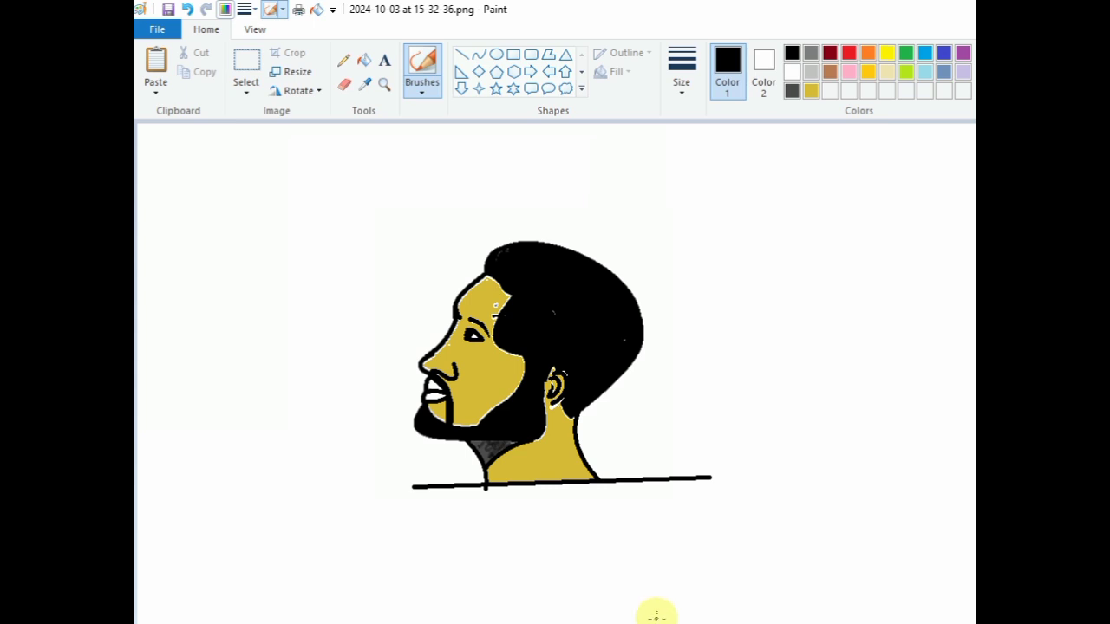